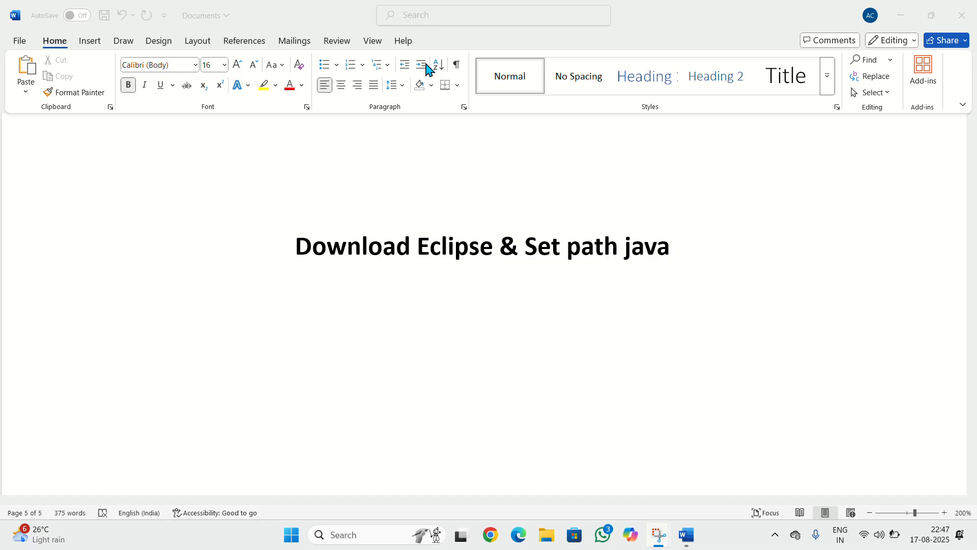
Open Microsoft Edge and search the web for eclipse download
click(517, 535)
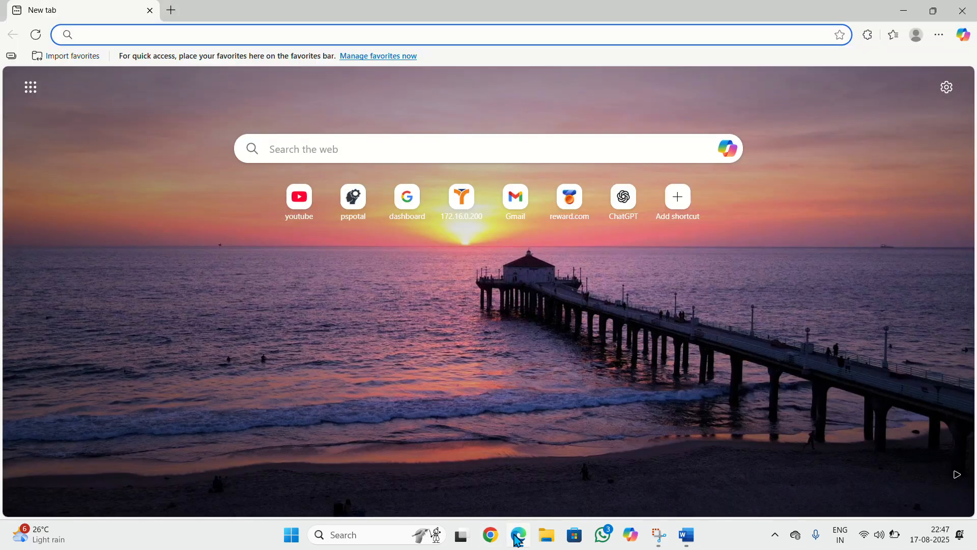
click(176, 34)
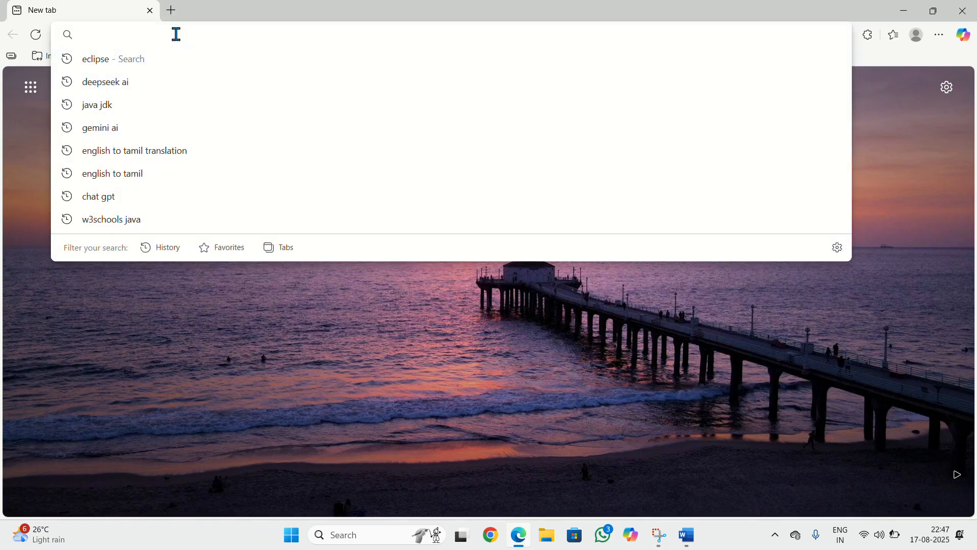
text(ecli)
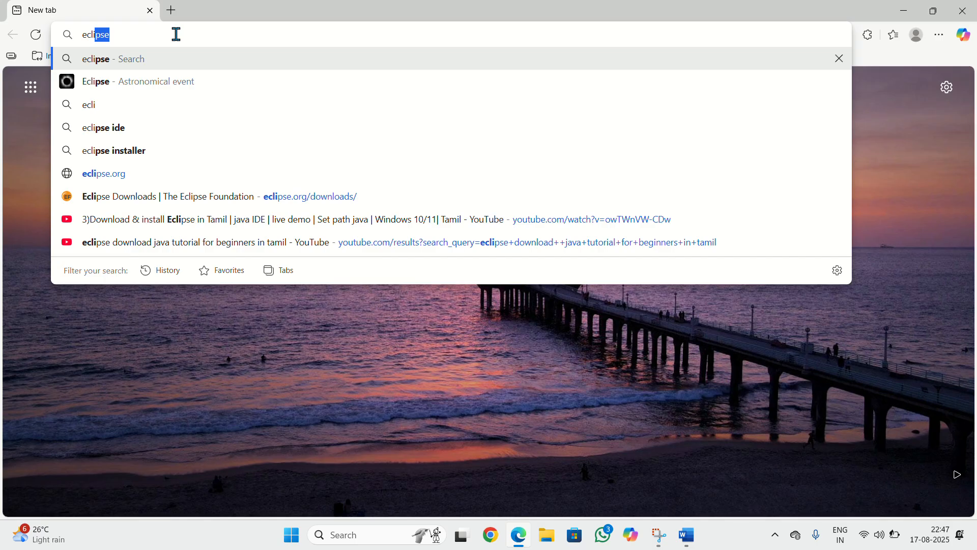
text(ps)
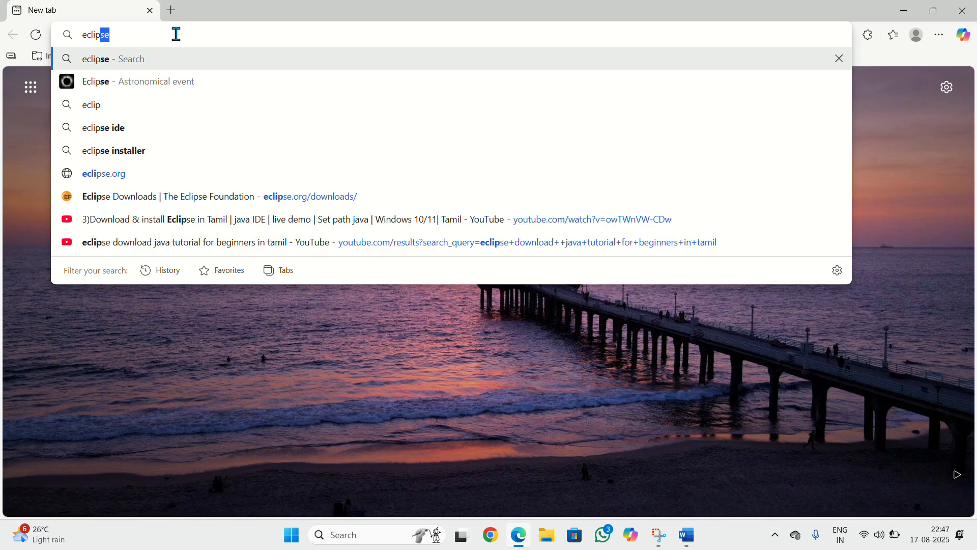
text(e download)
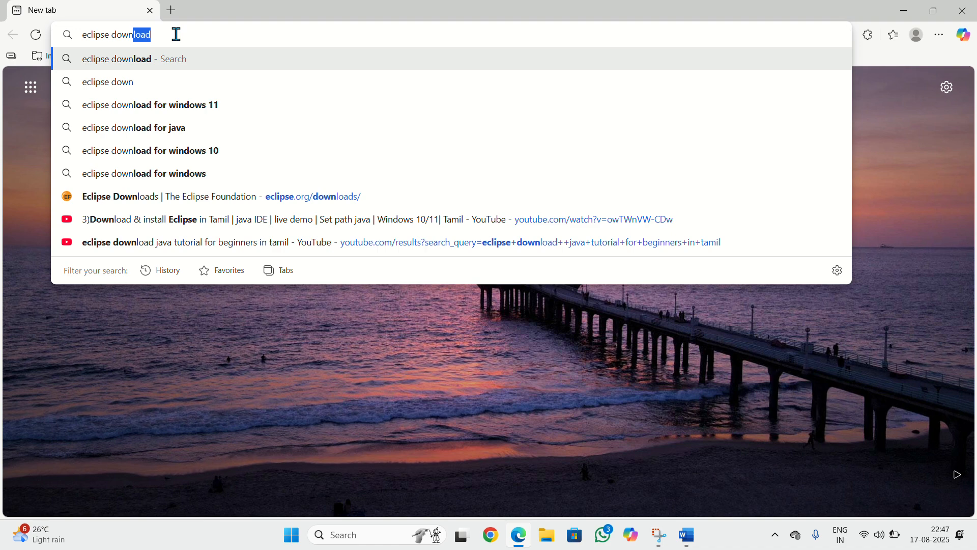
key(Return)
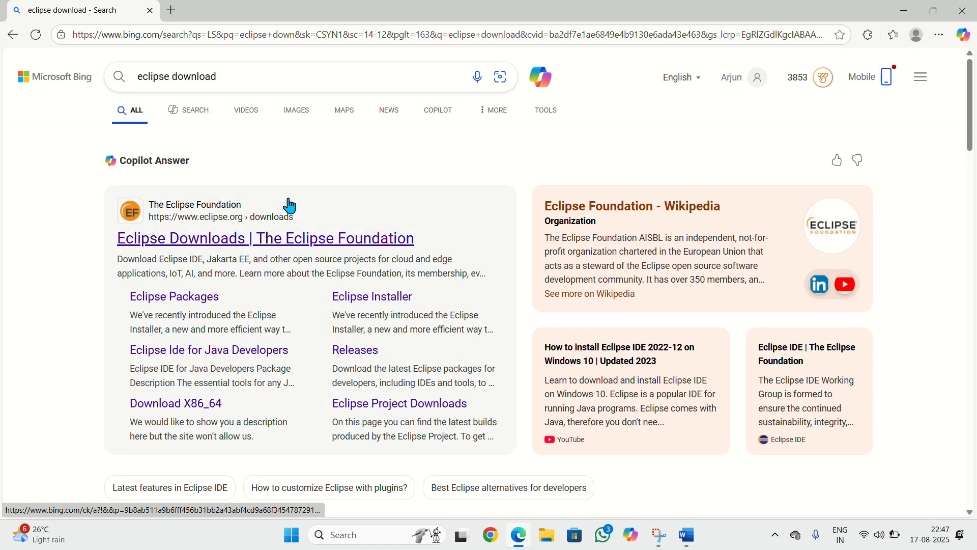
Open the Eclipse Downloads page of The Eclipse Foundation from the search results
scroll(399, 322, down, 6)
scroll(399, 327, up, 6)
click(233, 239)
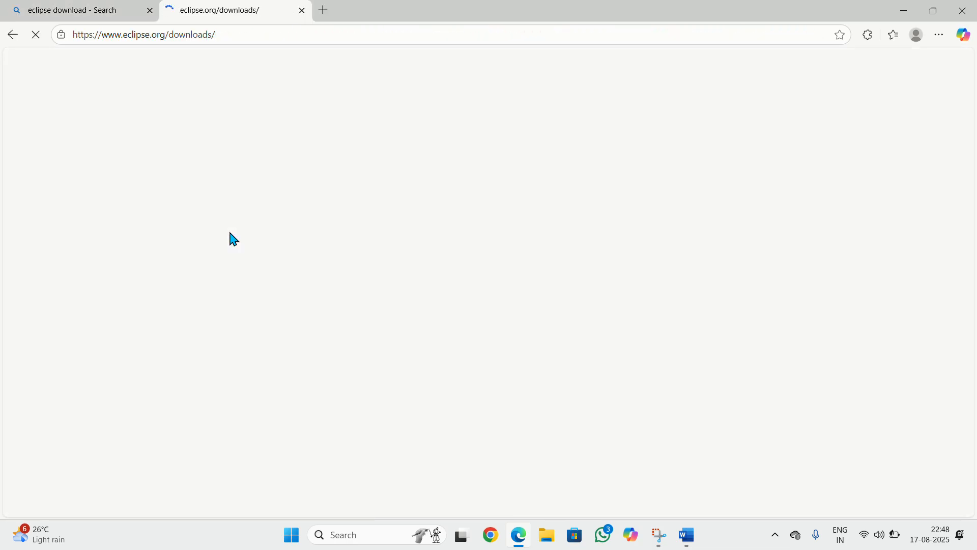
Choose the Download x86_64 option for the desktop IDE packages installer
scroll(560, 258, down, 3)
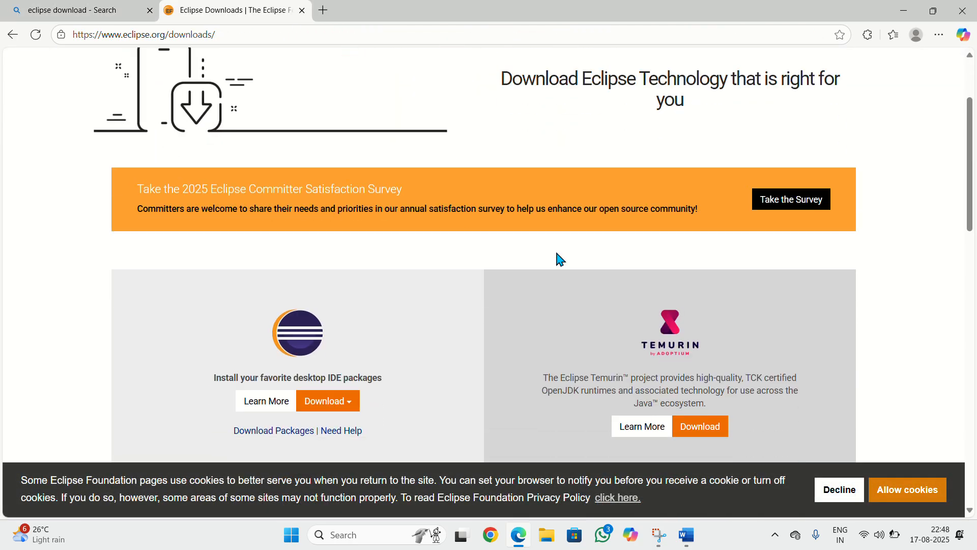
scroll(559, 259, down, 2)
scroll(558, 259, up, 2)
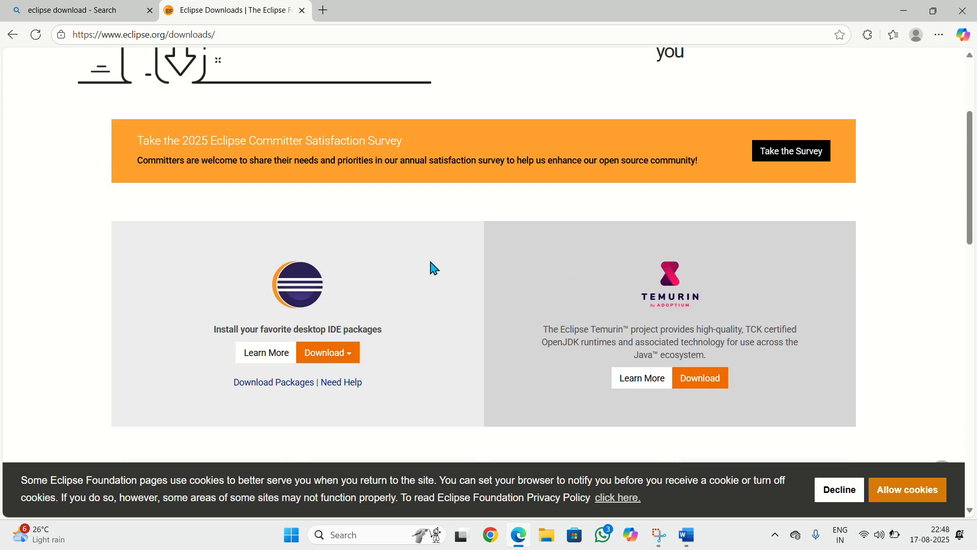
click(312, 360)
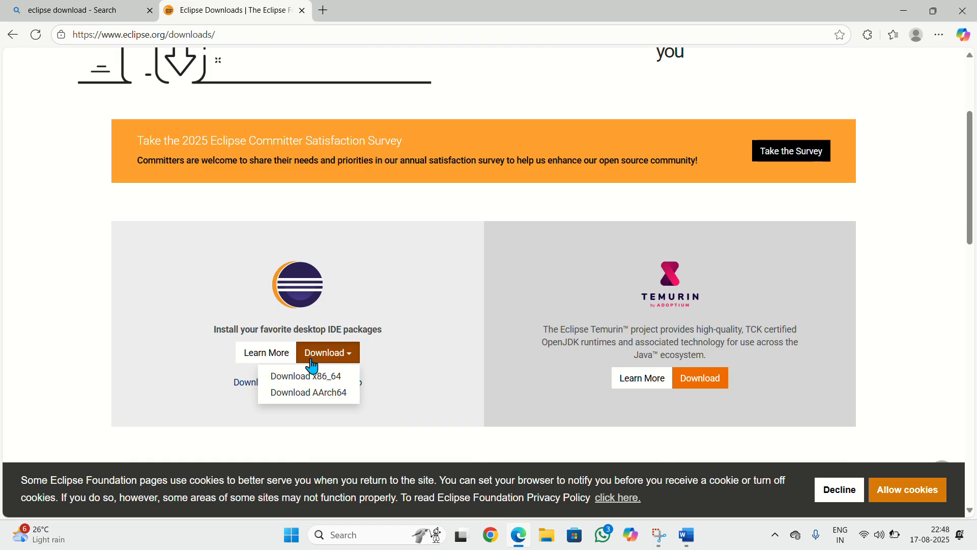
click(312, 376)
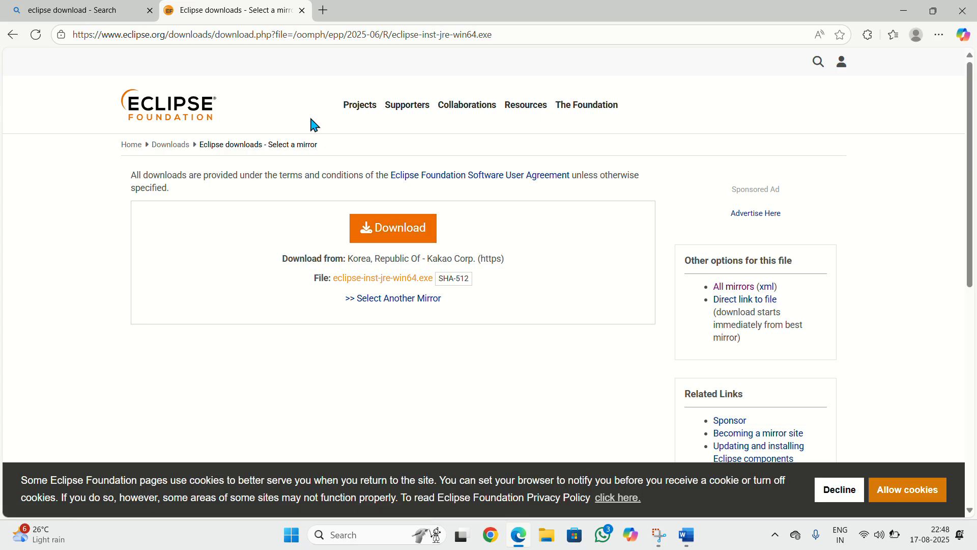
Start downloading eclipse-inst-jre-win64.exe from the mirror page
click(415, 229)
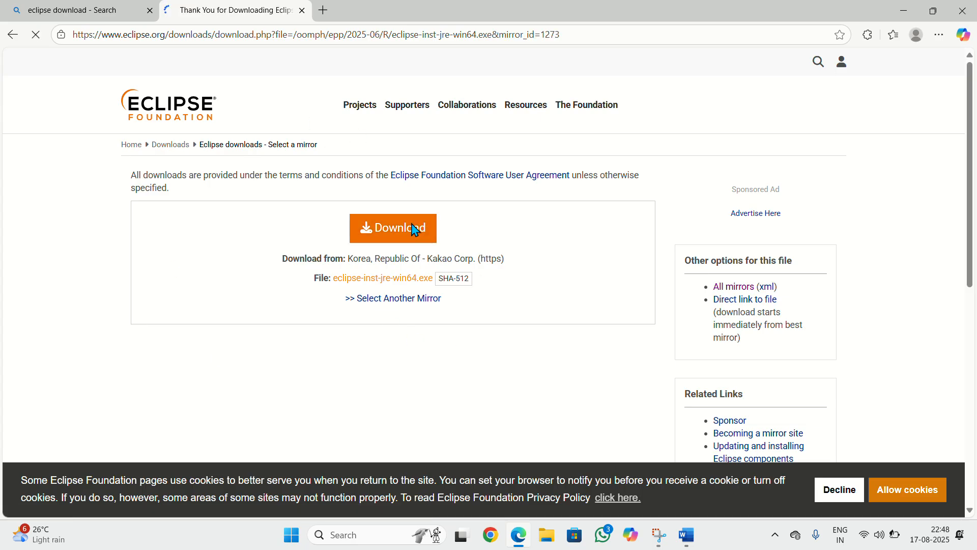
scroll(488, 227, down, 1)
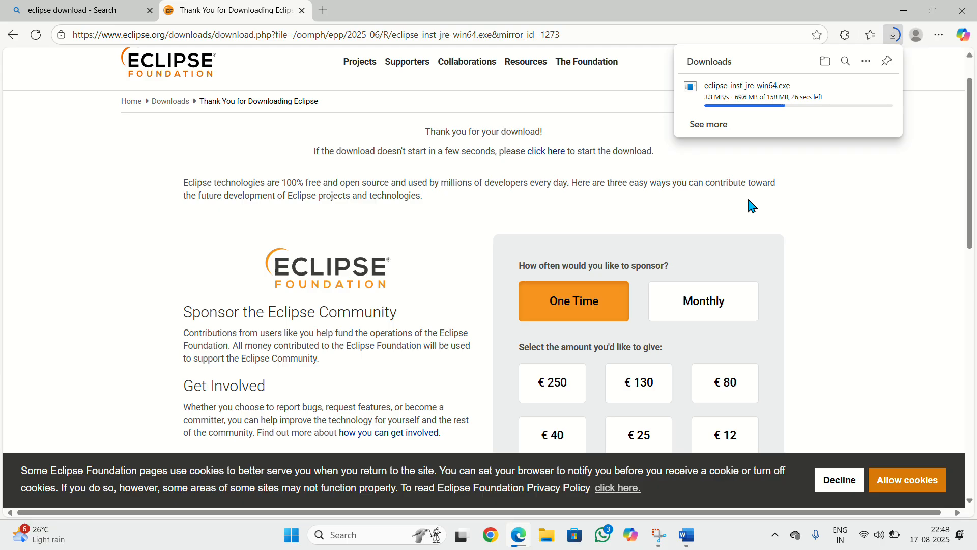
scroll(752, 206, down, 15)
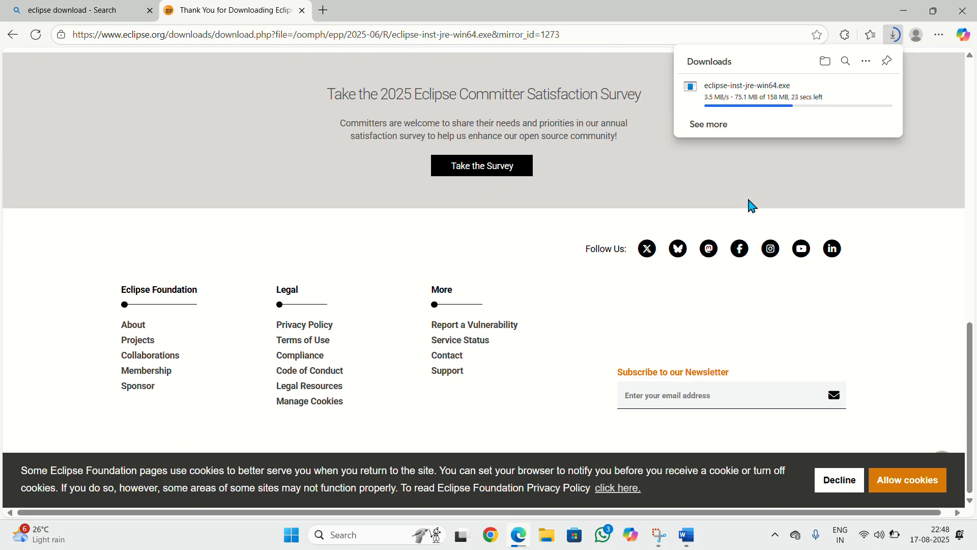
scroll(752, 206, up, 15)
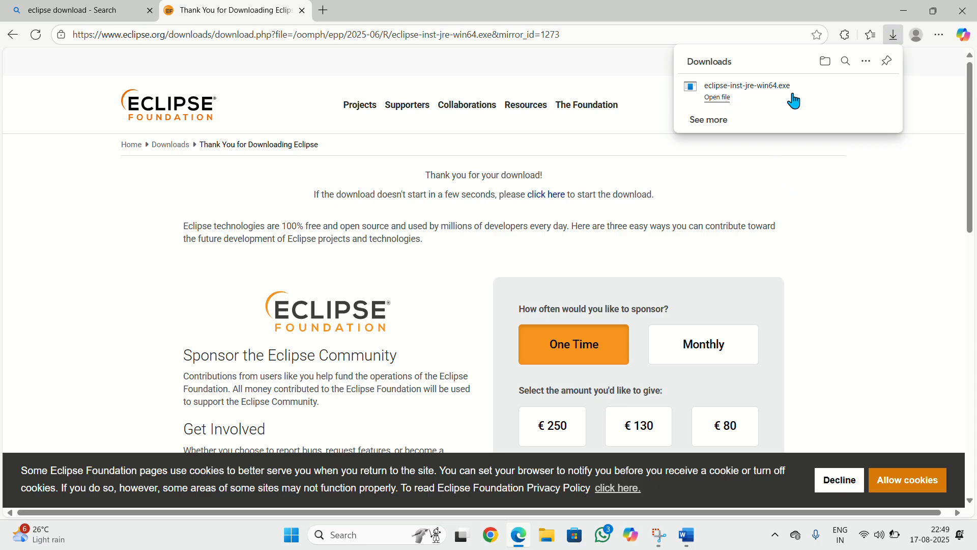
Open the downloaded installer file and bring the Eclipse Installer window to the front
click(757, 94)
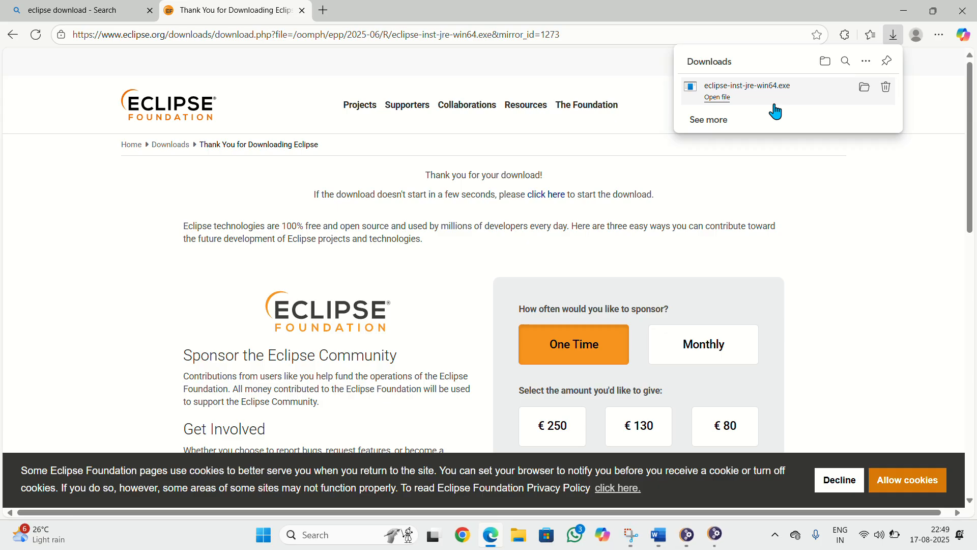
click(716, 544)
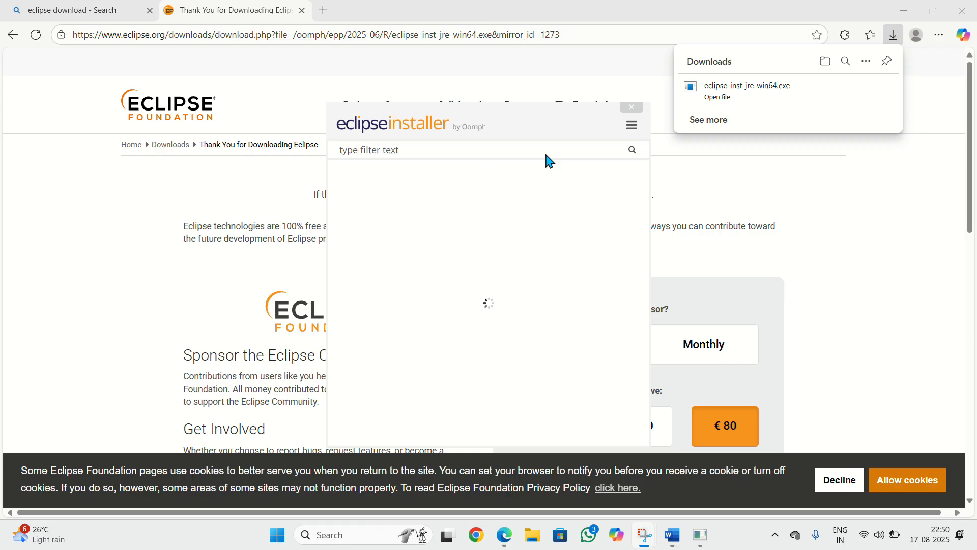
click(868, 189)
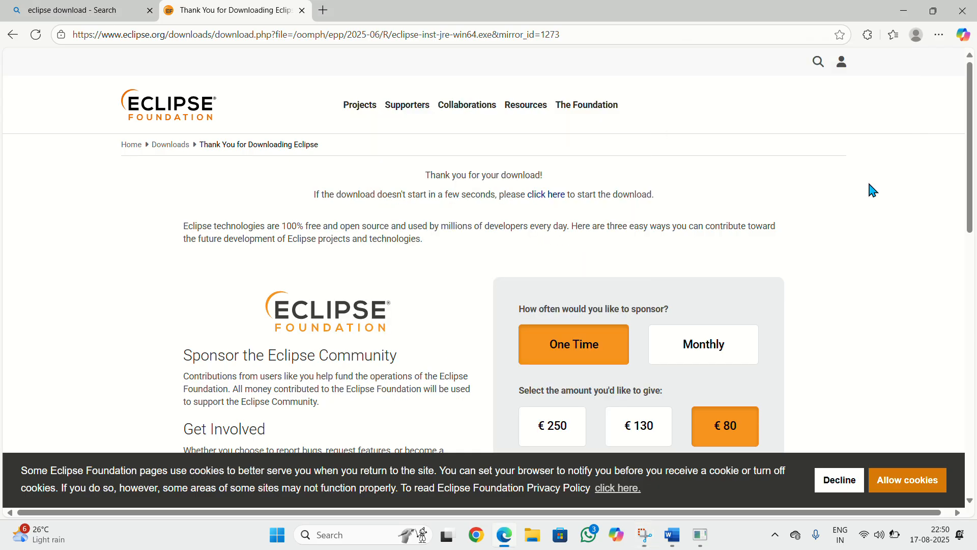
click(700, 534)
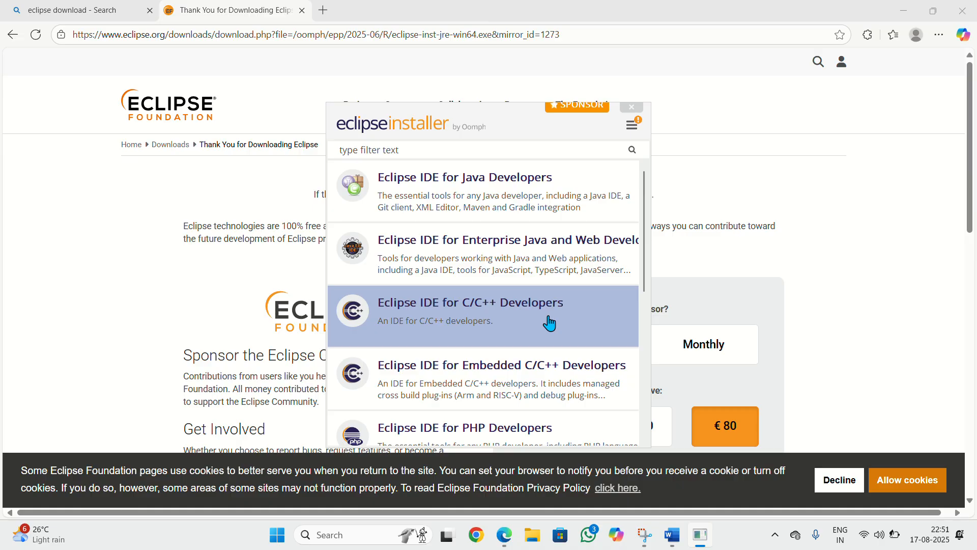
Select the Eclipse IDE for Java Developers package in the installer list
scroll(549, 324, down, 3)
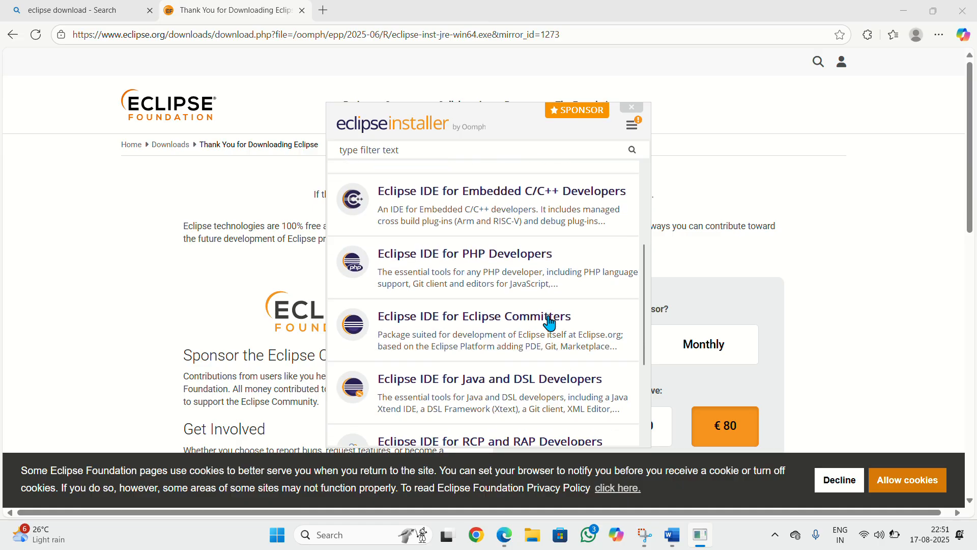
scroll(550, 323, down, 1)
scroll(550, 323, up, 4)
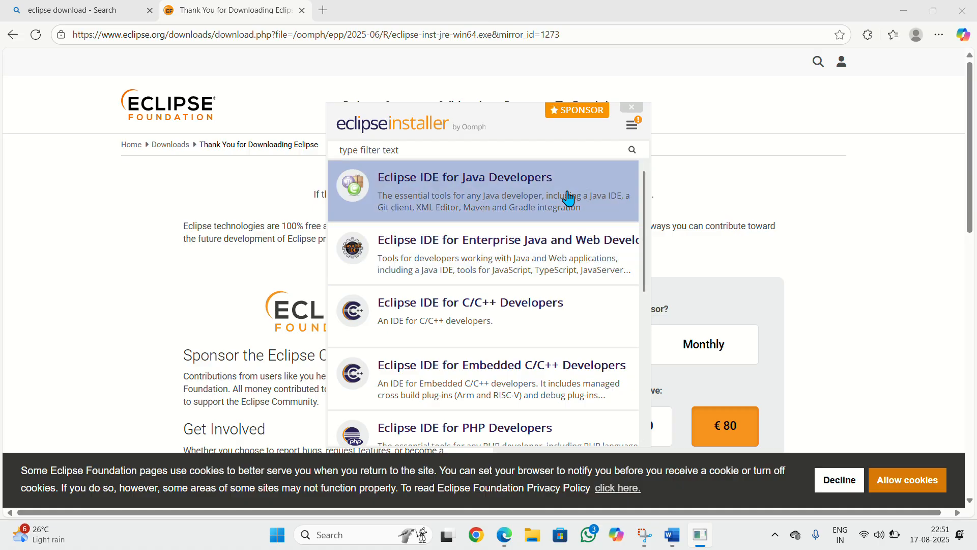
click(537, 198)
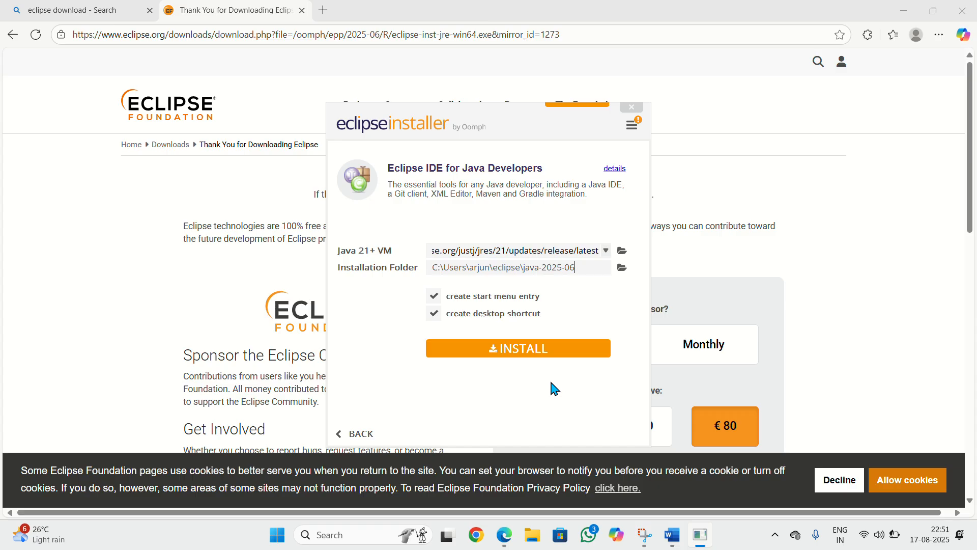
Install the package with the default Java 21+ VM and installation folder, accepting the user agreement
click(531, 354)
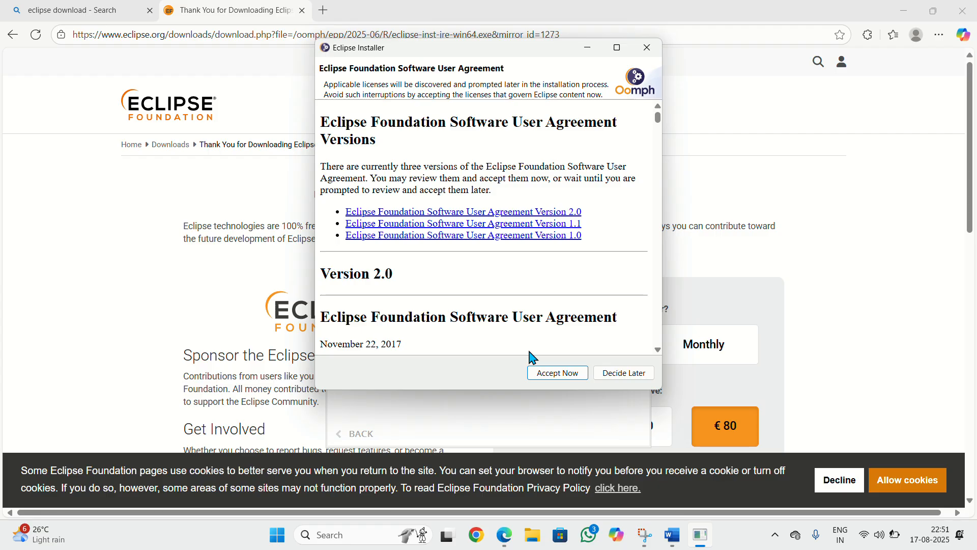
click(561, 374)
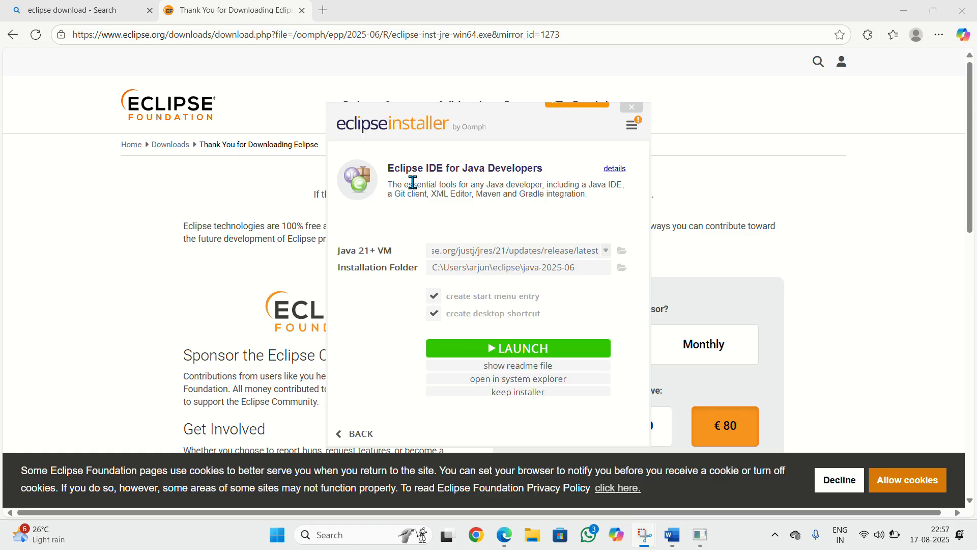
Launch the installed Eclipse IDE using the default workspace directory
click(487, 350)
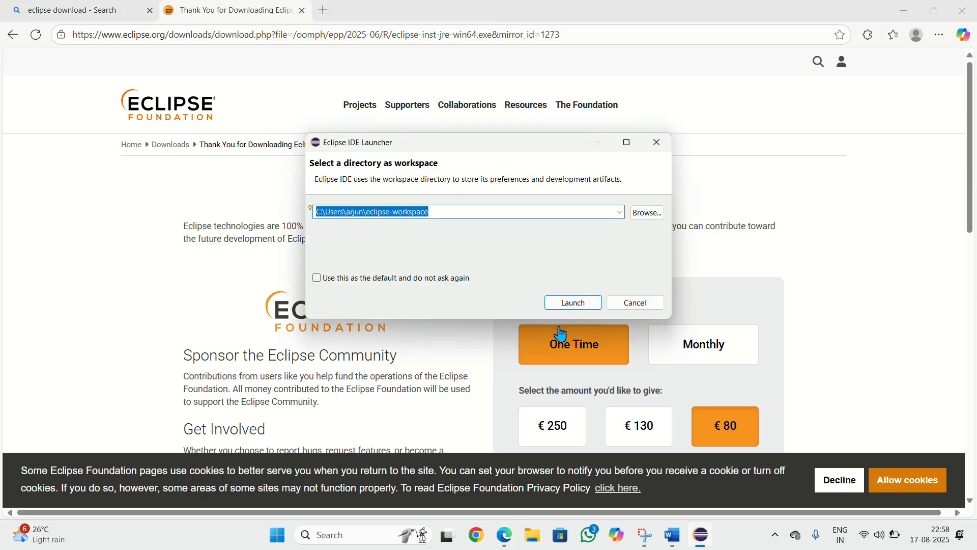
click(572, 303)
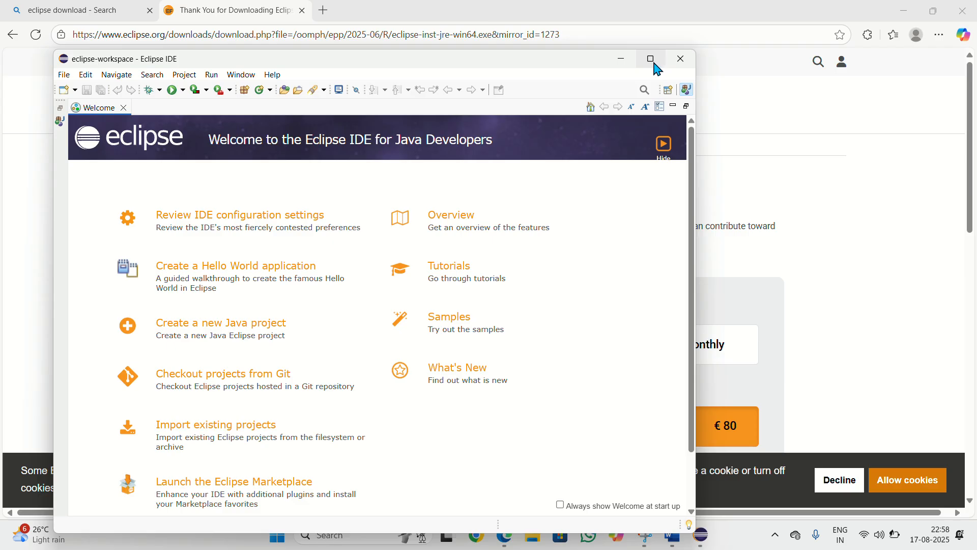
Bring the Eclipse IDE window back and show it maximized
mouse_move(658, 68)
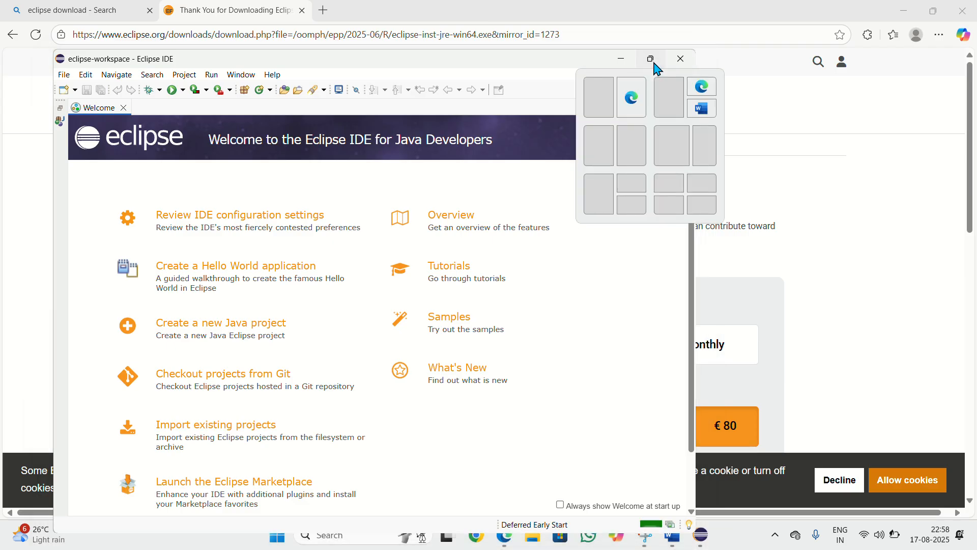
click(653, 62)
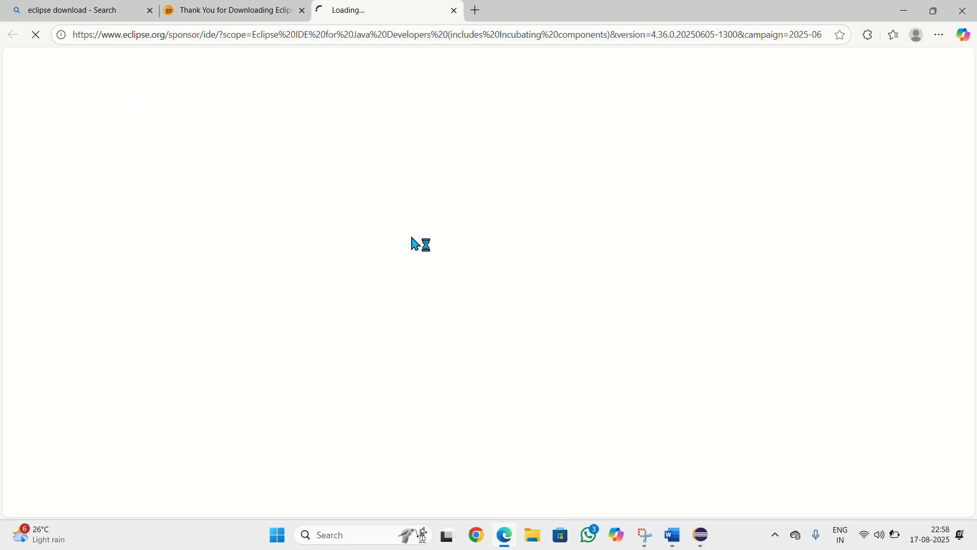
click(701, 545)
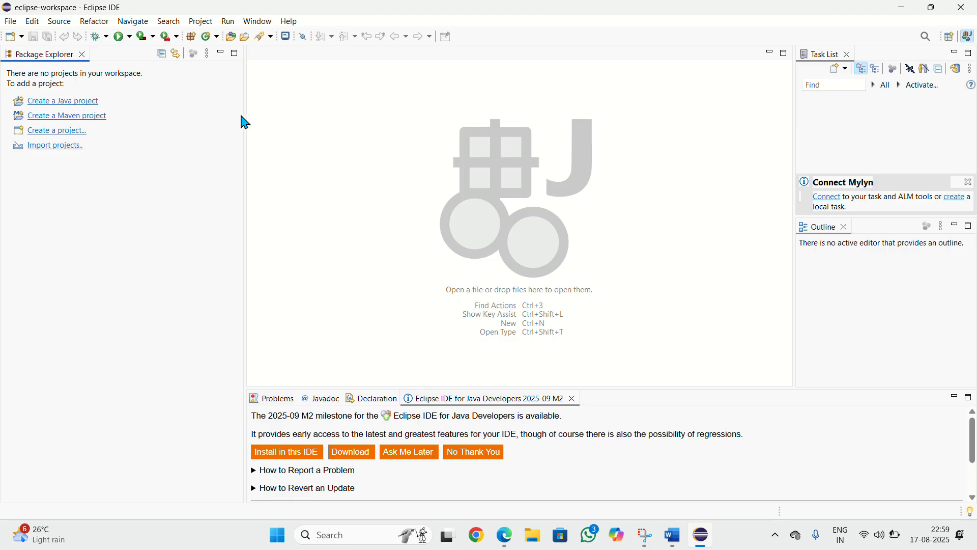
Create a new Java project named JAVAVIDEOS with the default location and JavaSE-21 environment
click(6, 22)
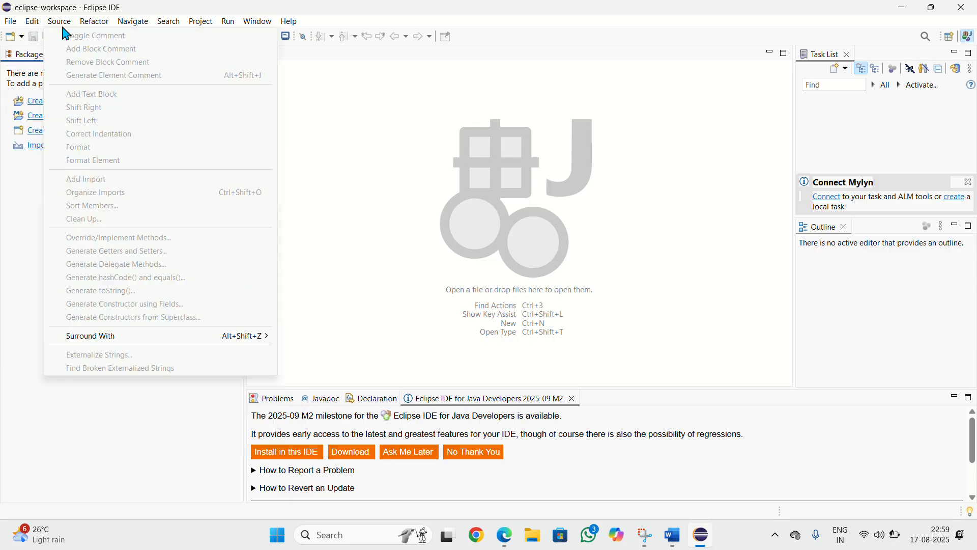
mouse_move(36, 40)
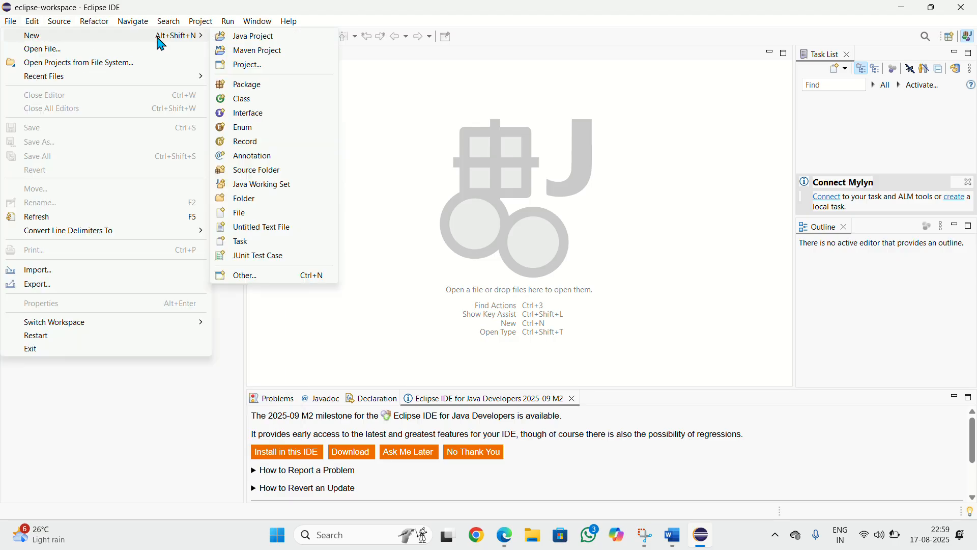
click(248, 37)
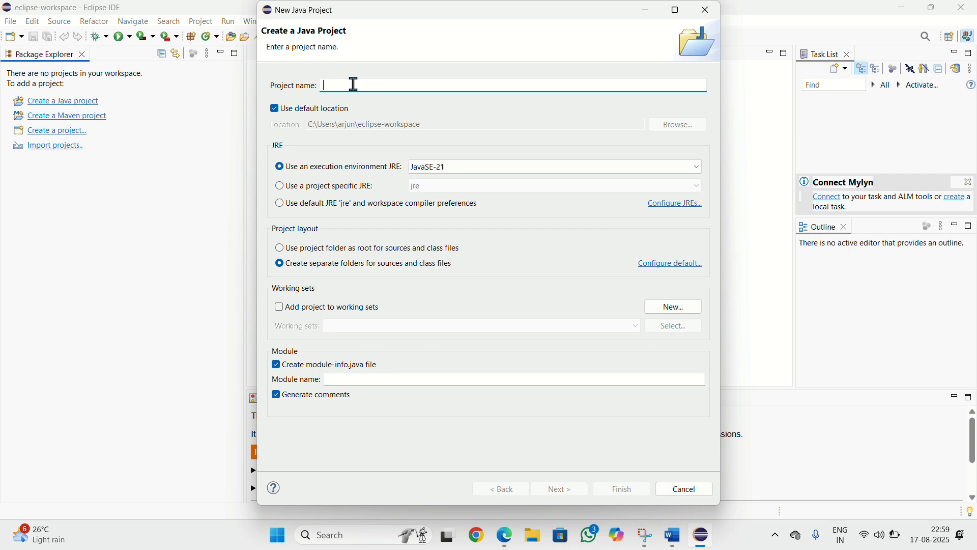
text(JA)
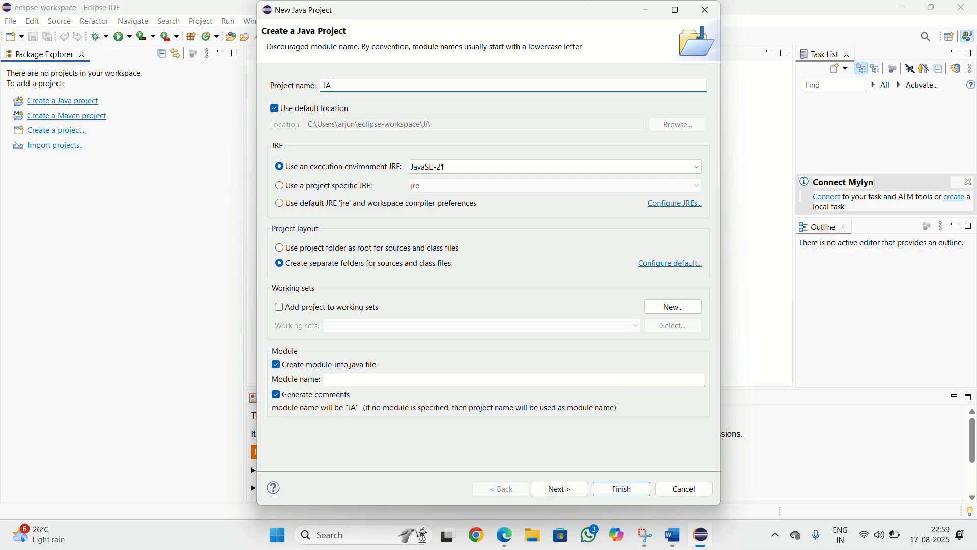
text(VAVI)
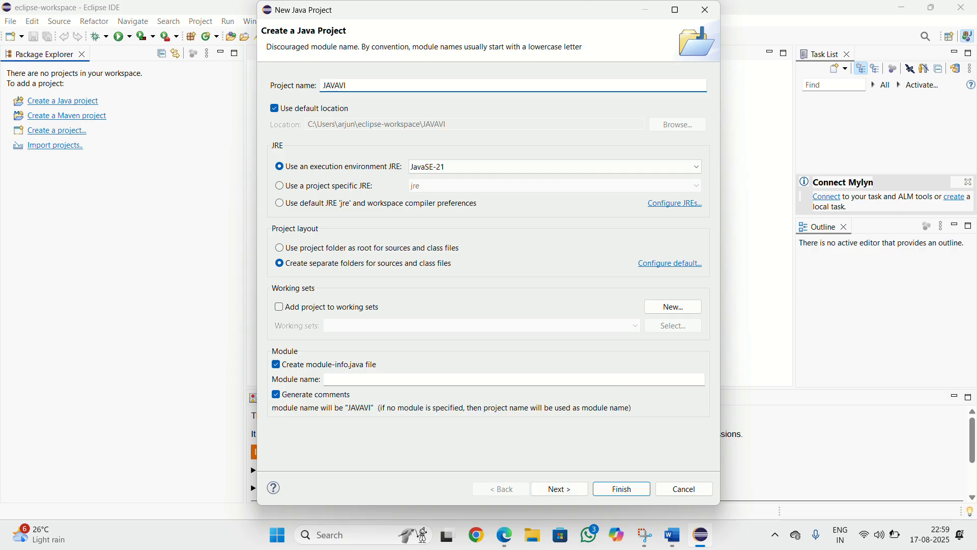
text(DEOS)
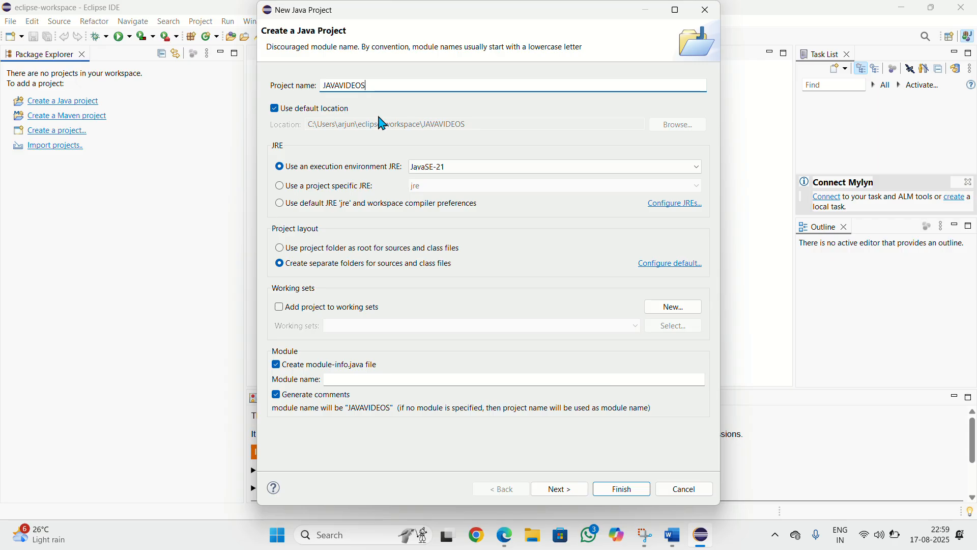
click(623, 489)
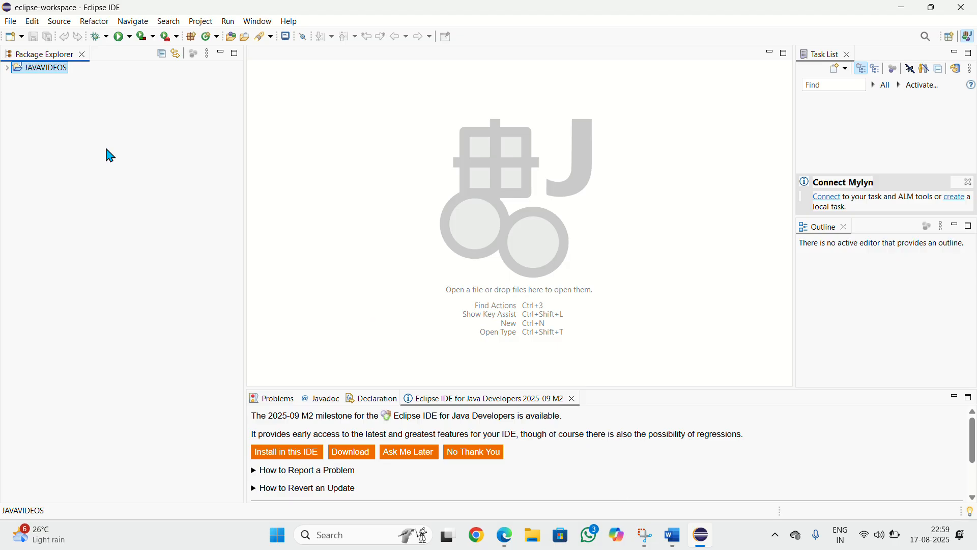
Create a new package named Onlinevideos in the JAVAVIDEOS/src source folder
click(11, 21)
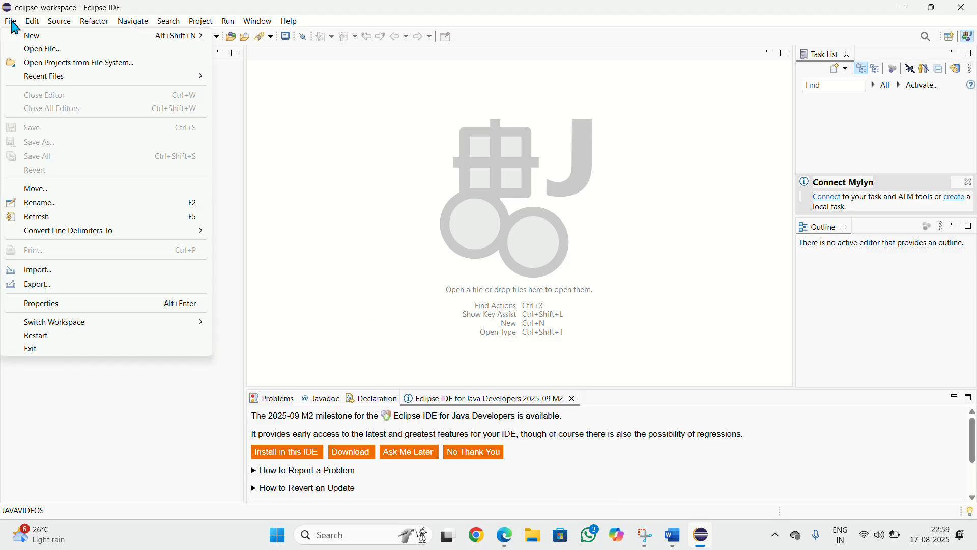
key(Right)
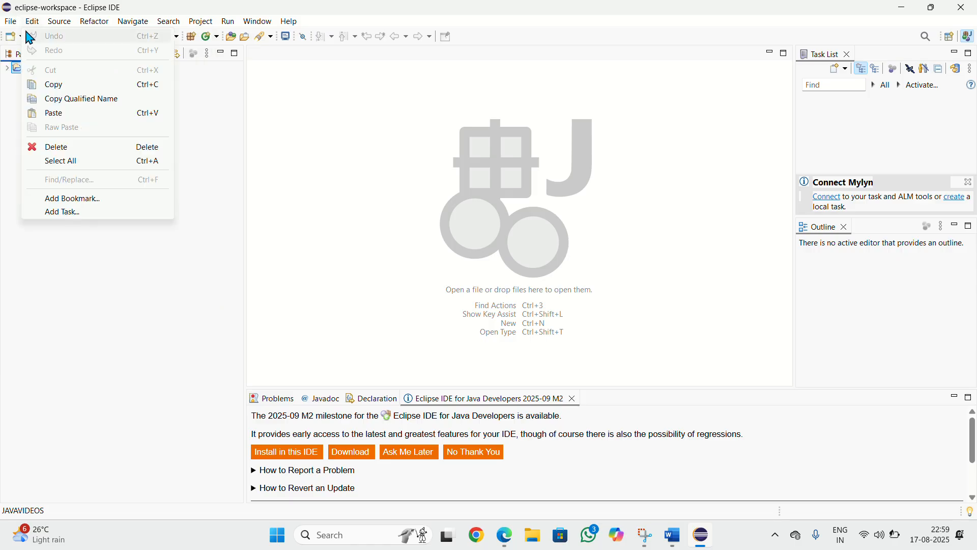
key(Left)
mouse_move(96, 36)
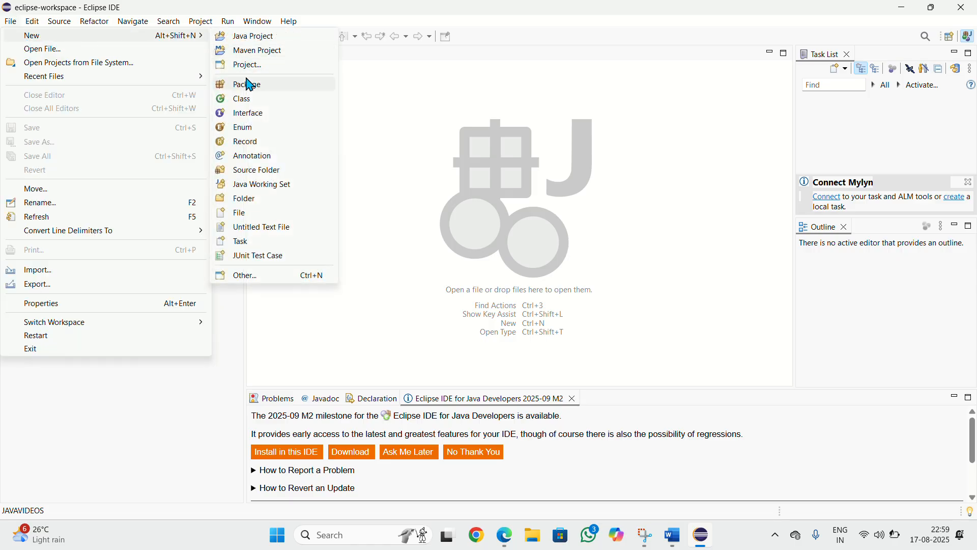
click(249, 94)
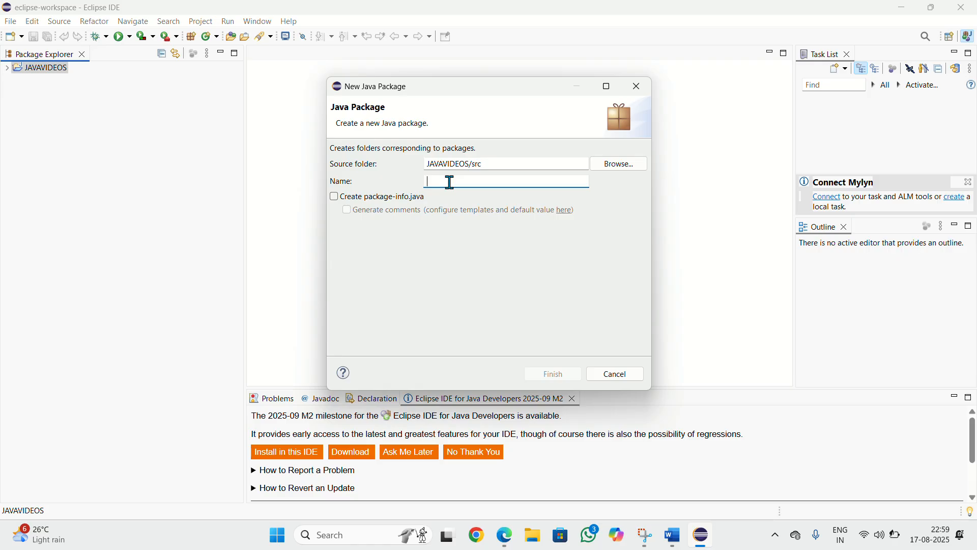
text(ON)
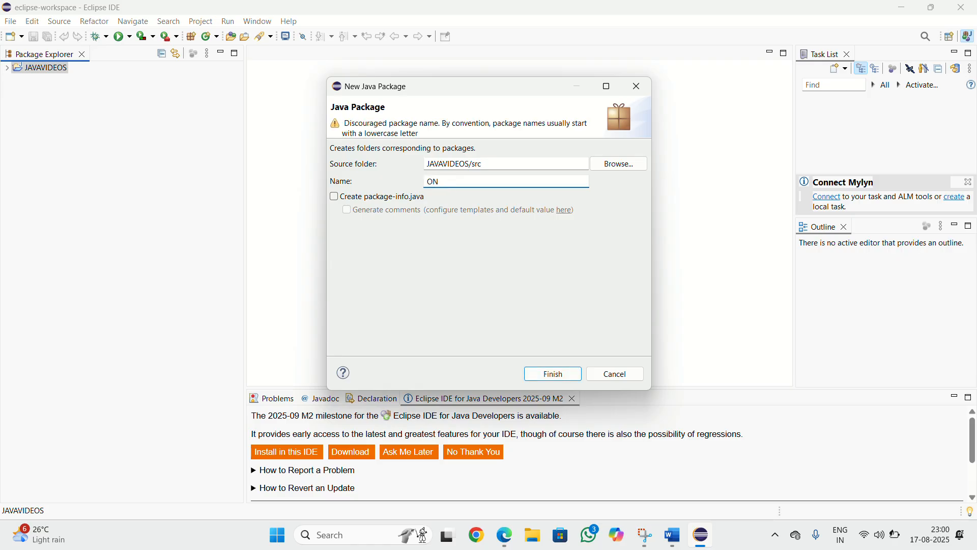
text(L)
key(BackSpace)
key(BackSpace)
text(nline)
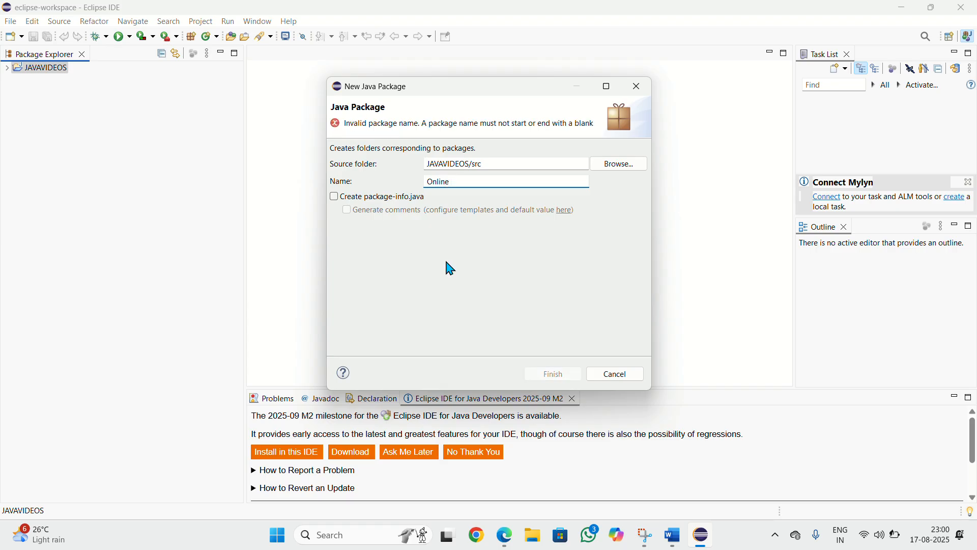
key(BackSpace)
text(video)
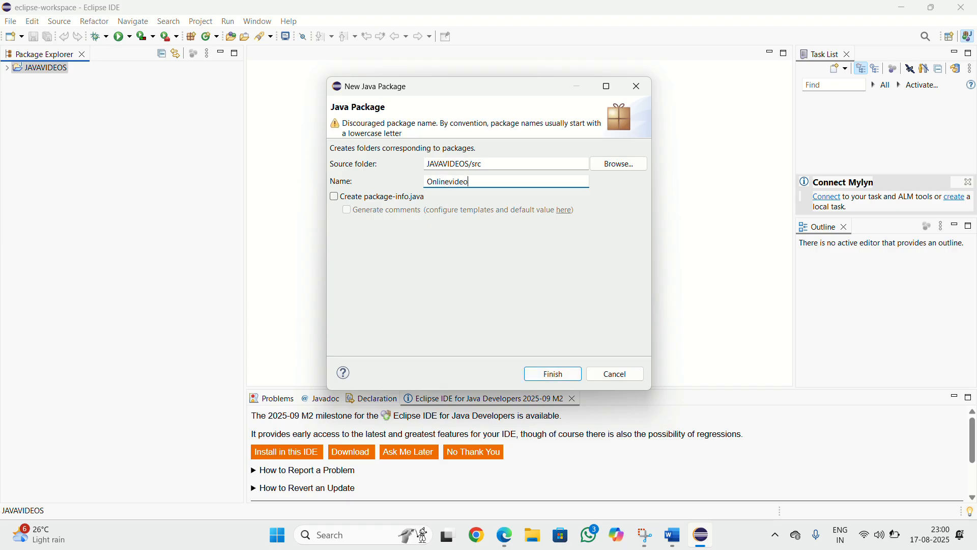
text(s)
click(546, 379)
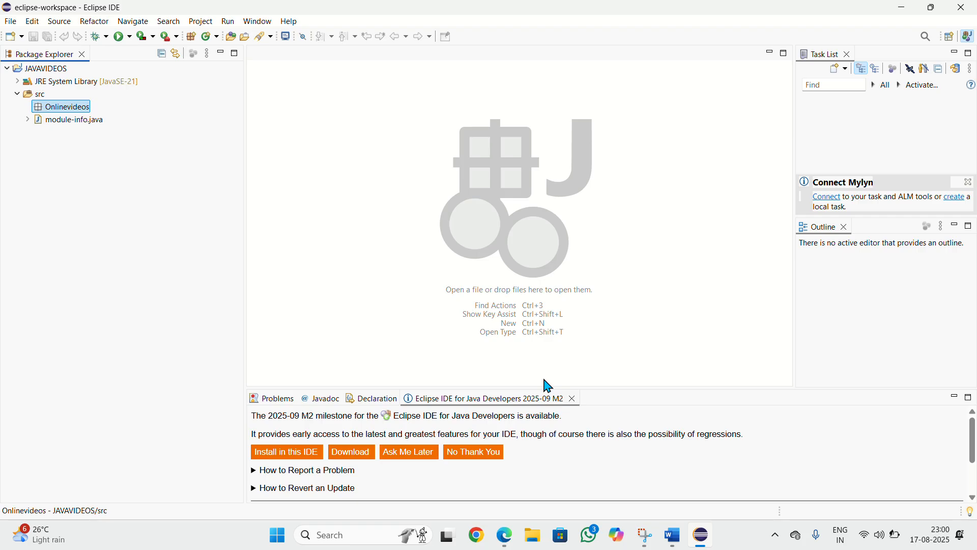
Create a public class named Demo in Onlinevideos with a main method stub and no inherited abstract methods
click(11, 24)
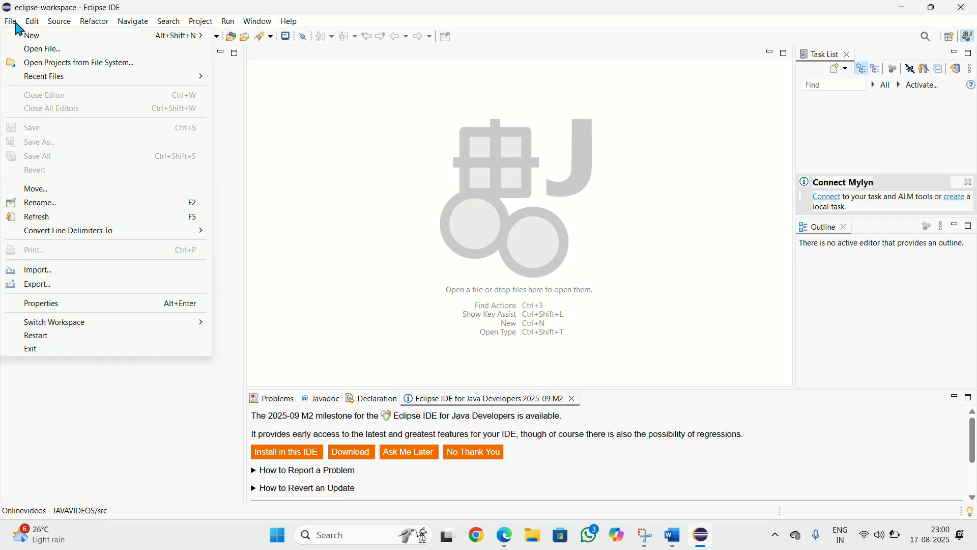
mouse_move(66, 37)
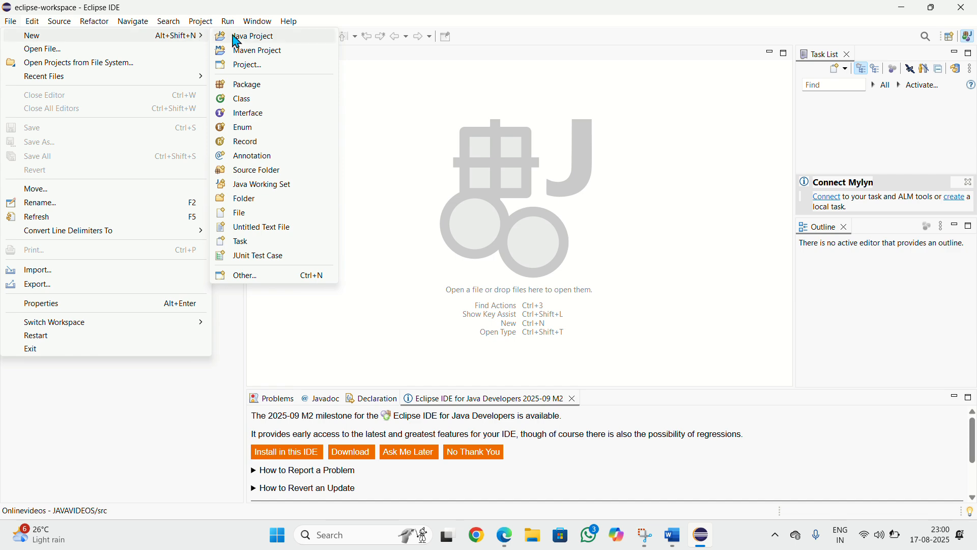
click(252, 102)
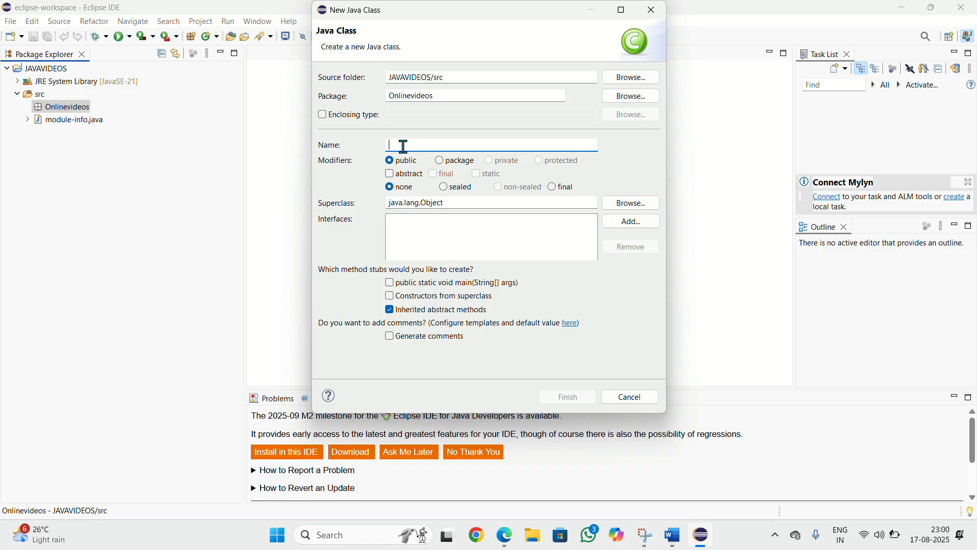
text(De)
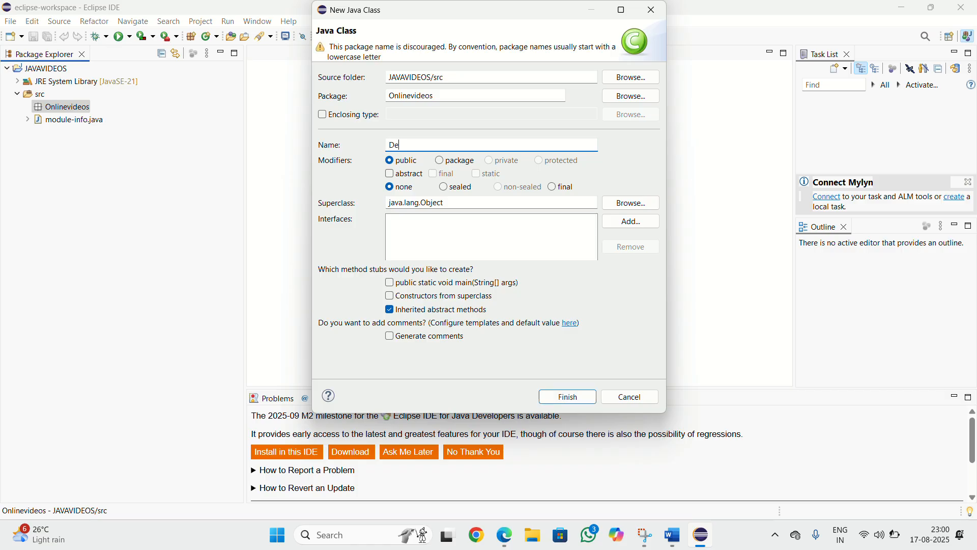
text(mo)
click(408, 308)
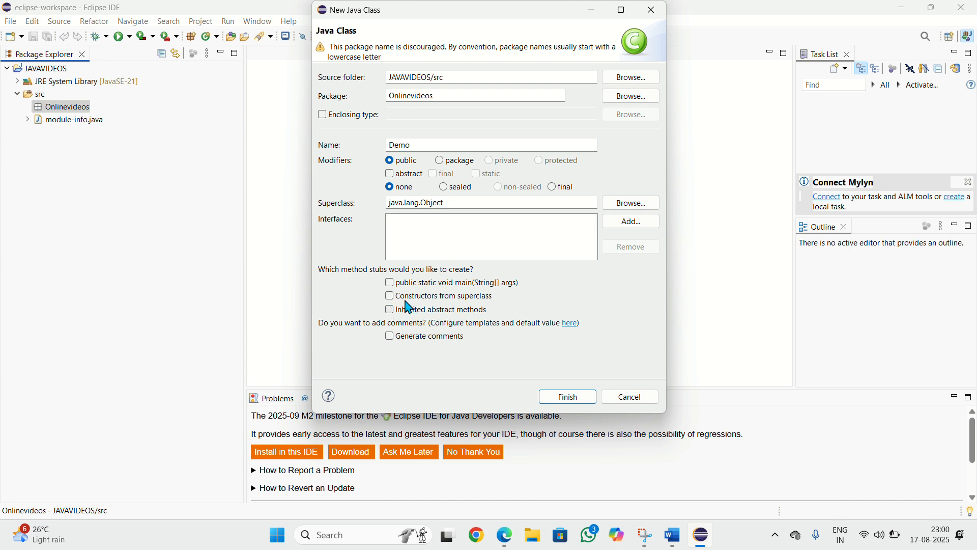
click(391, 283)
click(565, 397)
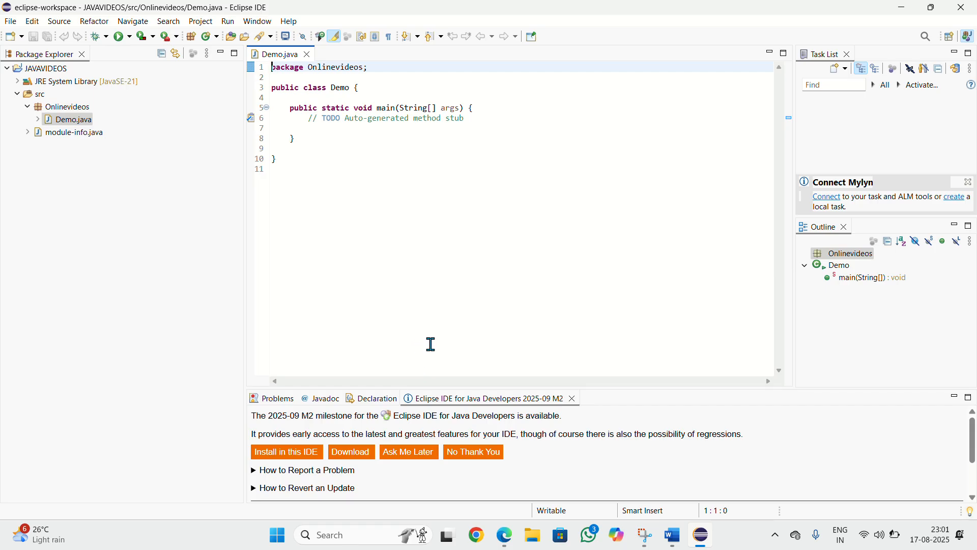
Close the Eclipse IDE for Java Developers 2025-09 M2 notification tab
click(573, 399)
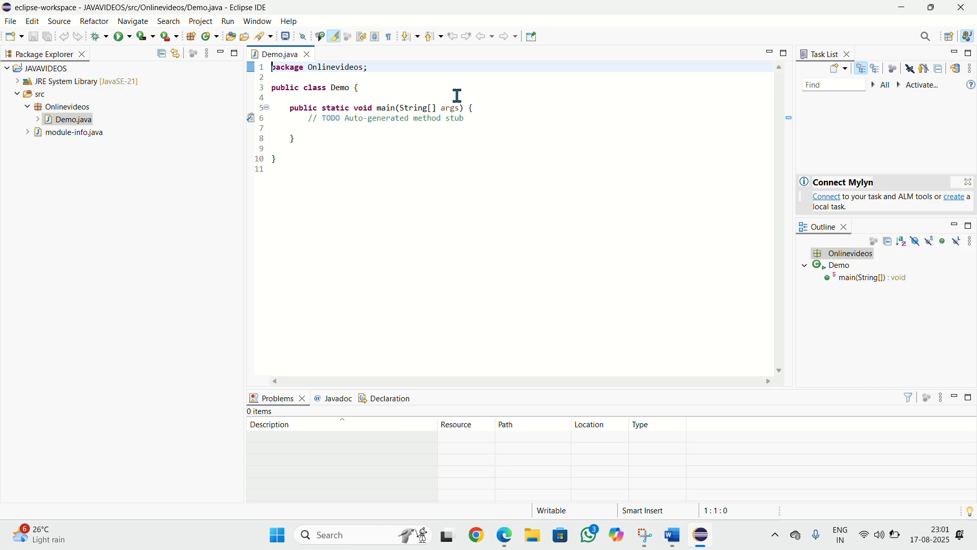
click(422, 22)
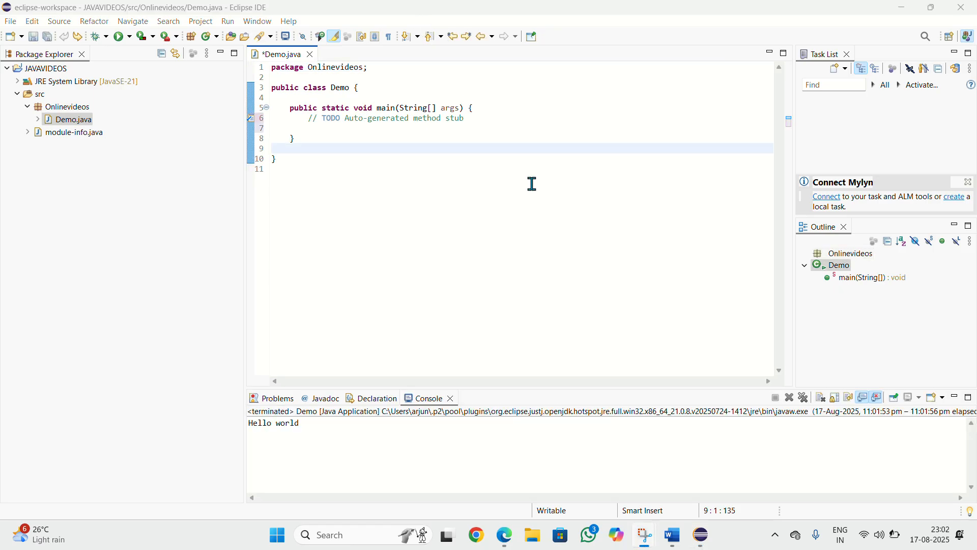
Delete the TODO auto-generated method stub comment inside the main method
click(479, 117)
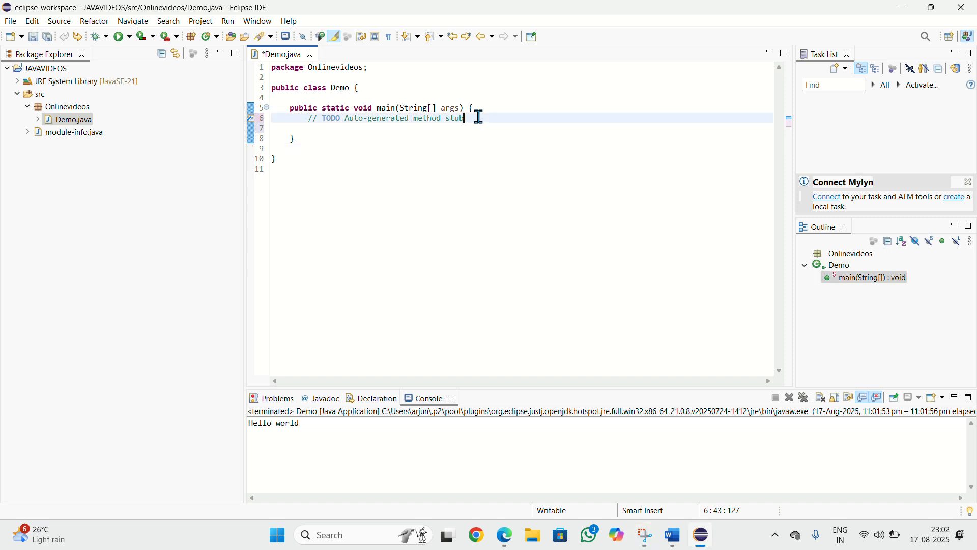
drag(473, 116, 289, 120)
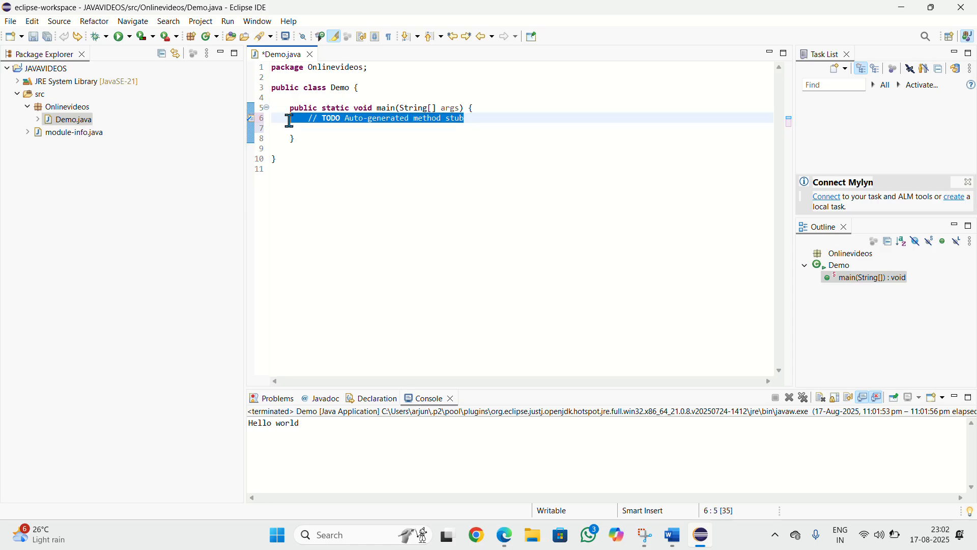
key(BackSpace)
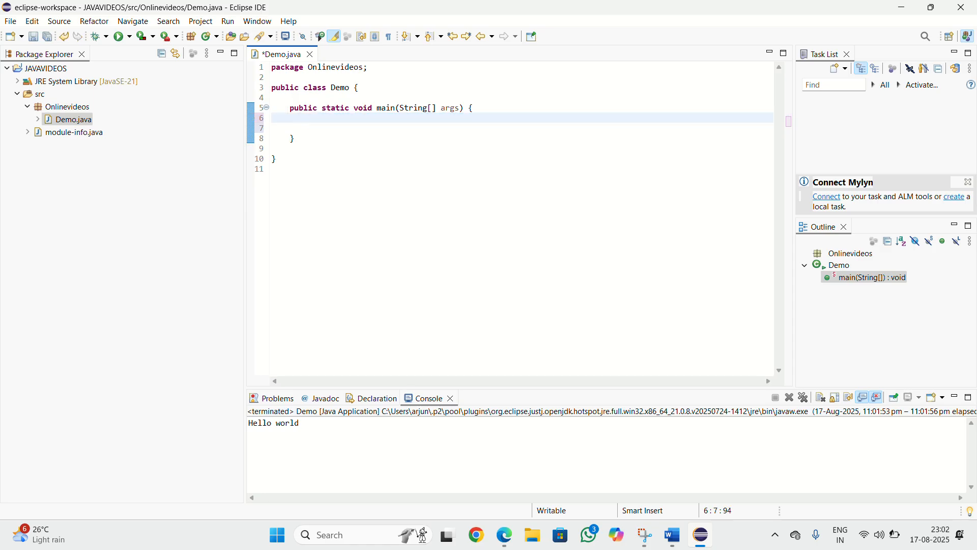
Write the statement System.out.println("Hello world"); inside the main method
key(Return)
text(S)
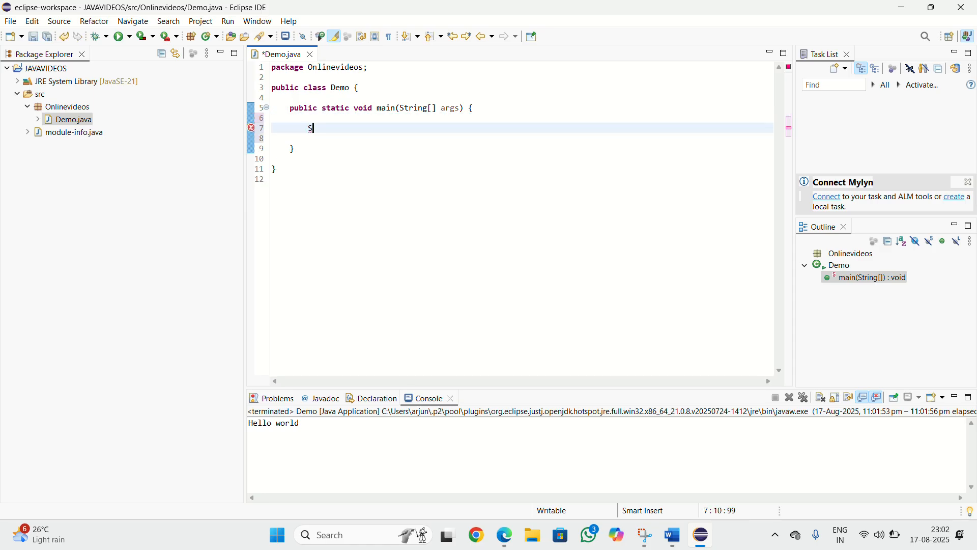
text(ystem.out.pr)
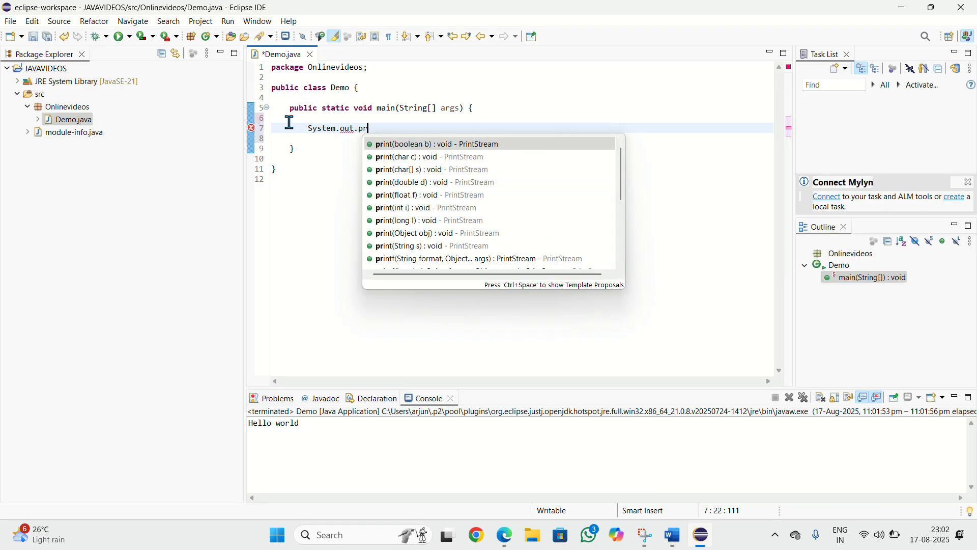
text(intln)
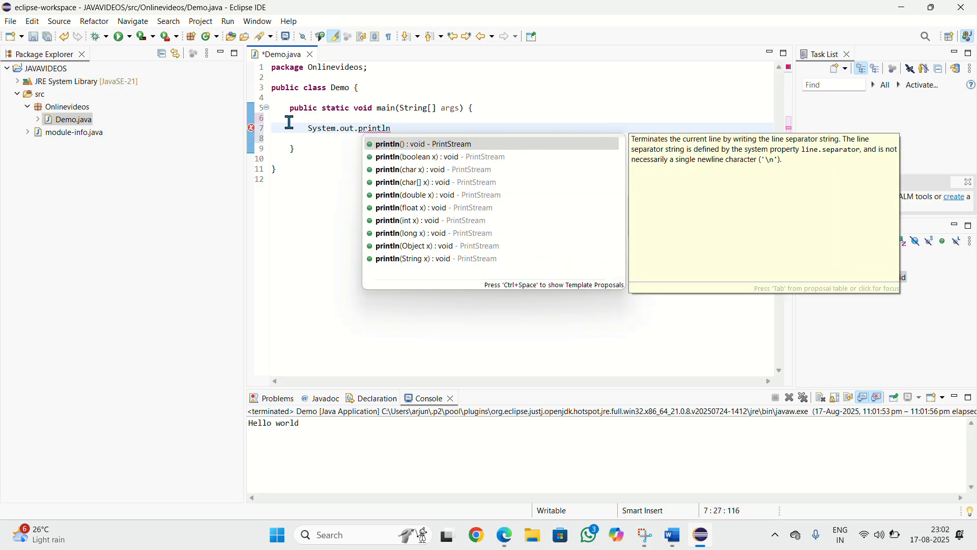
text((")
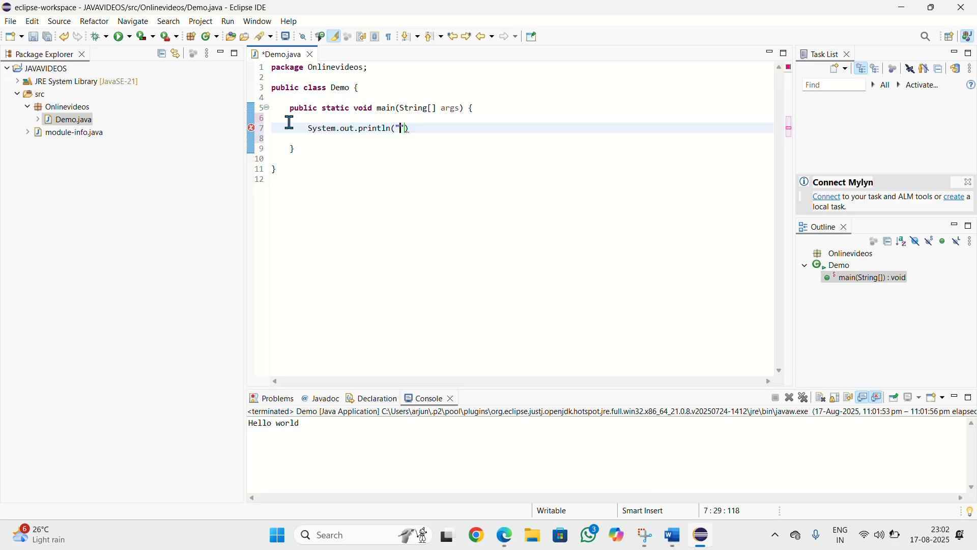
text(Hello world");)
key(Return)
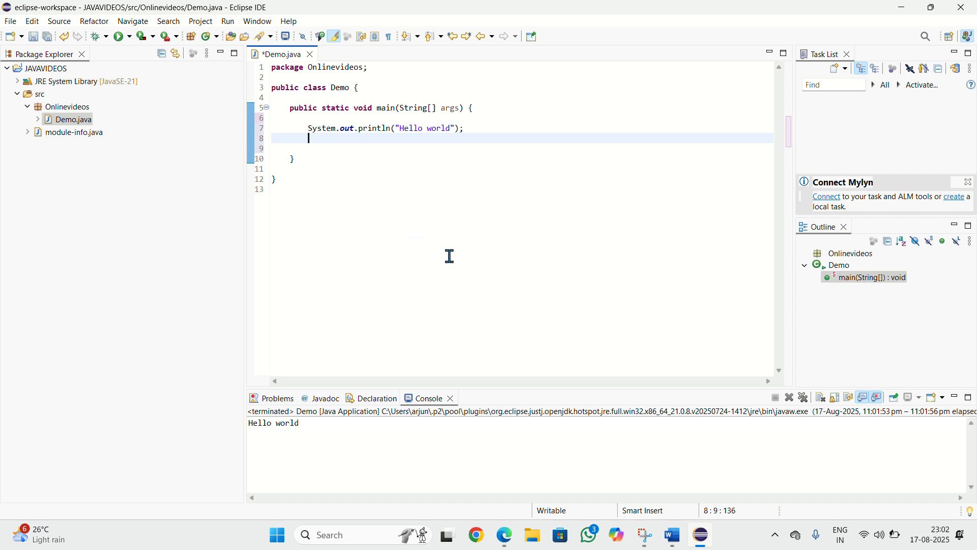
Remove the extra blank line after the print statement in main
click(306, 423)
click(424, 15)
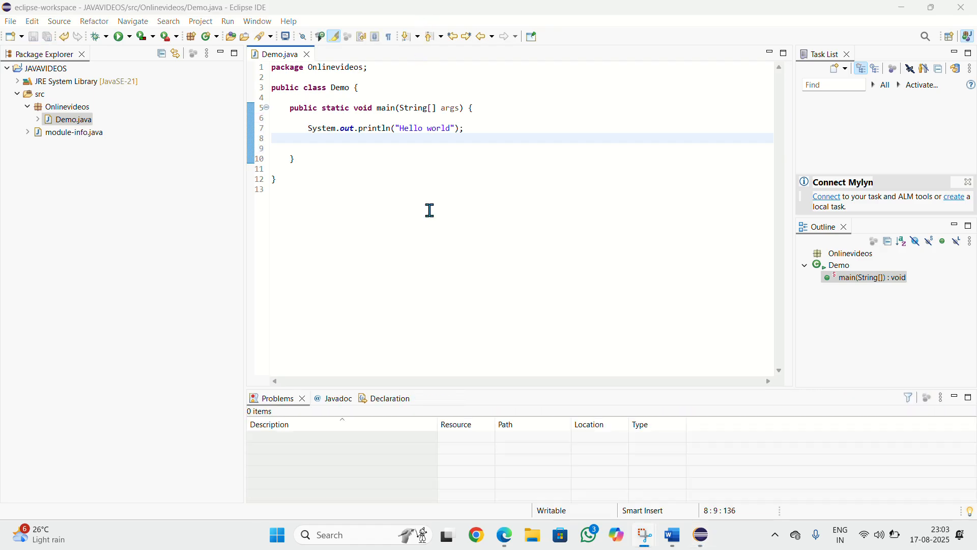
click(349, 148)
key(BackSpace)
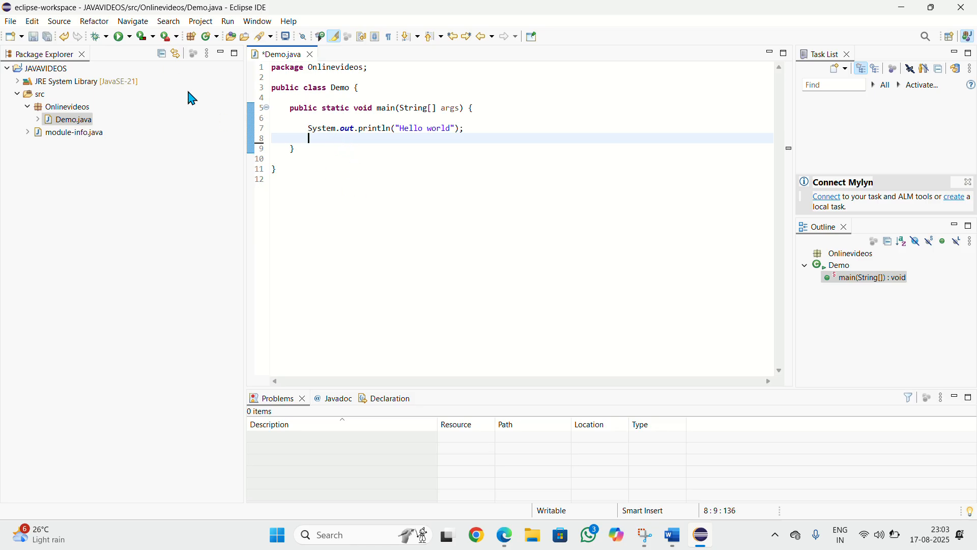
Run Demo, saving Demo.java and enabling always saving resources before launching
click(123, 44)
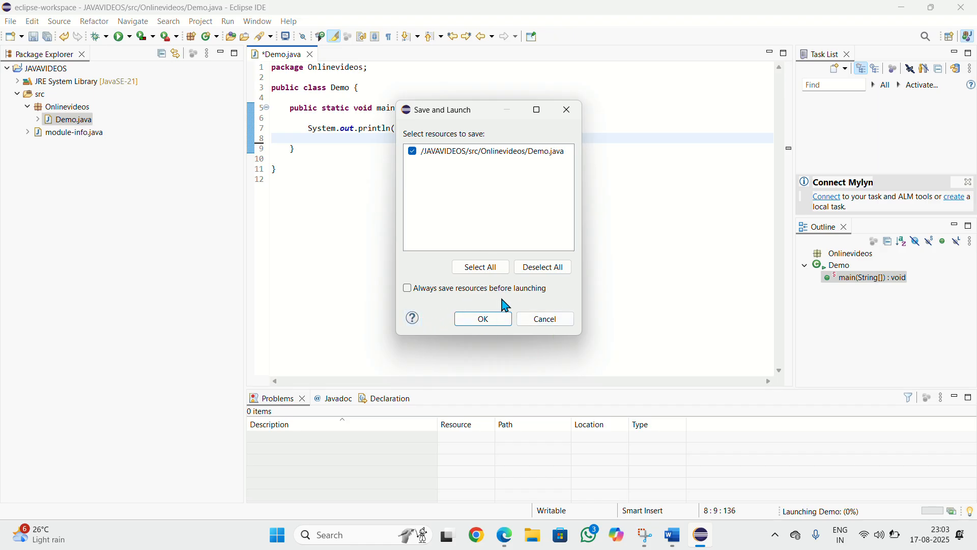
click(409, 289)
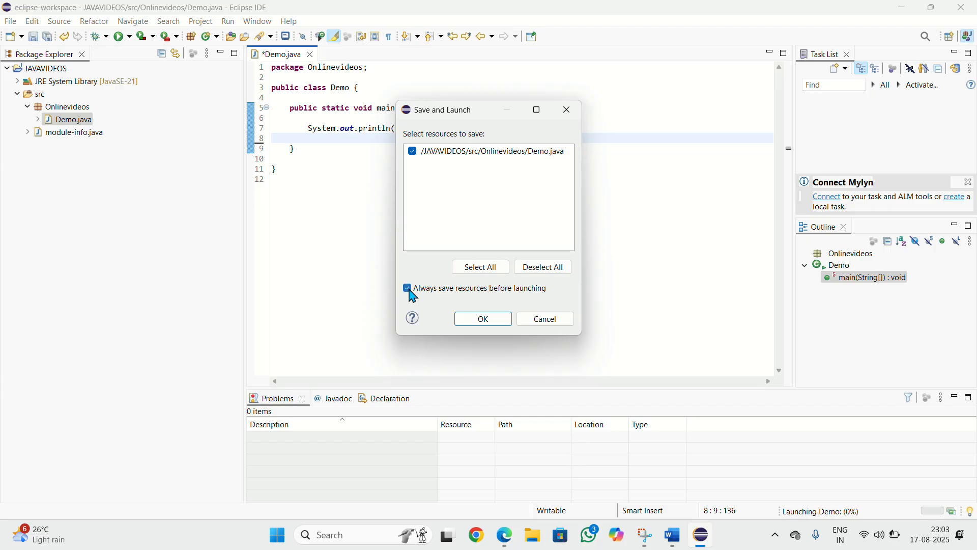
click(490, 320)
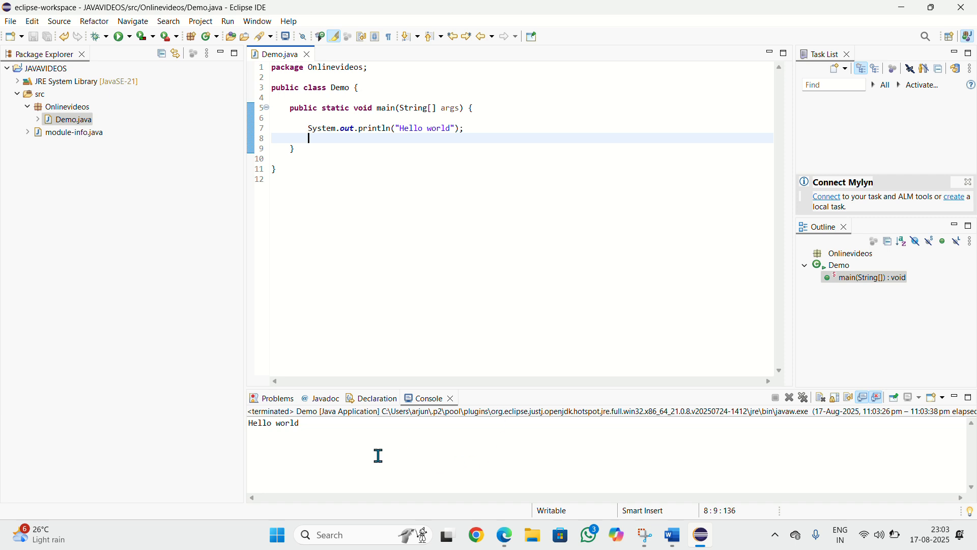